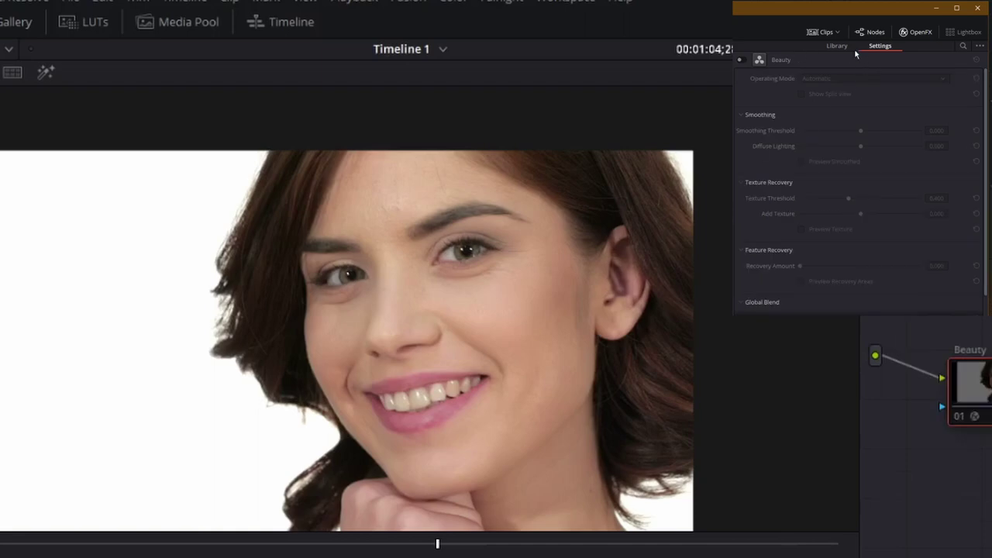
Show the Beauty node's controls, turn off Show Split View, and set Operating Mode to Automatic
{"action": "left_click", "coordinate": [842, 46]}
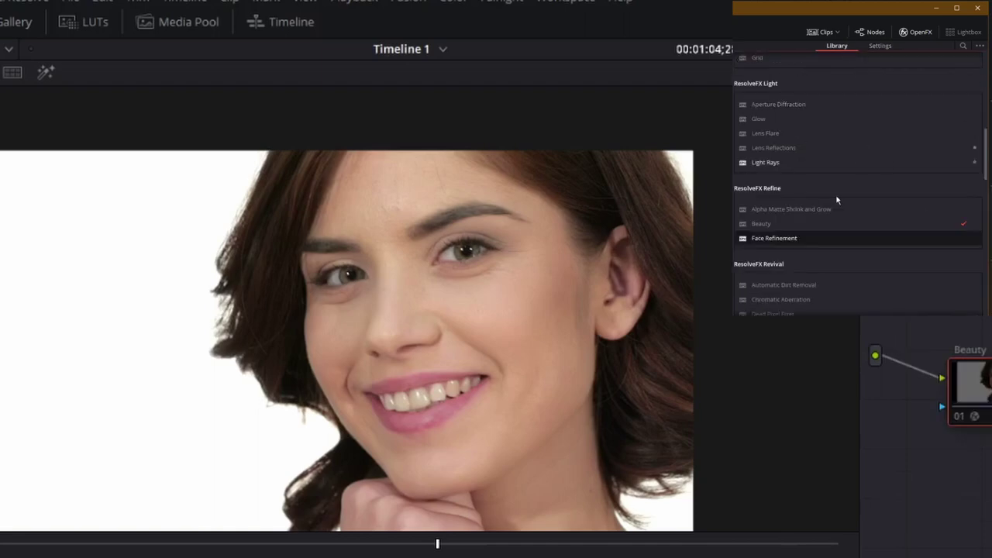
{"action": "left_click", "coordinate": [880, 46]}
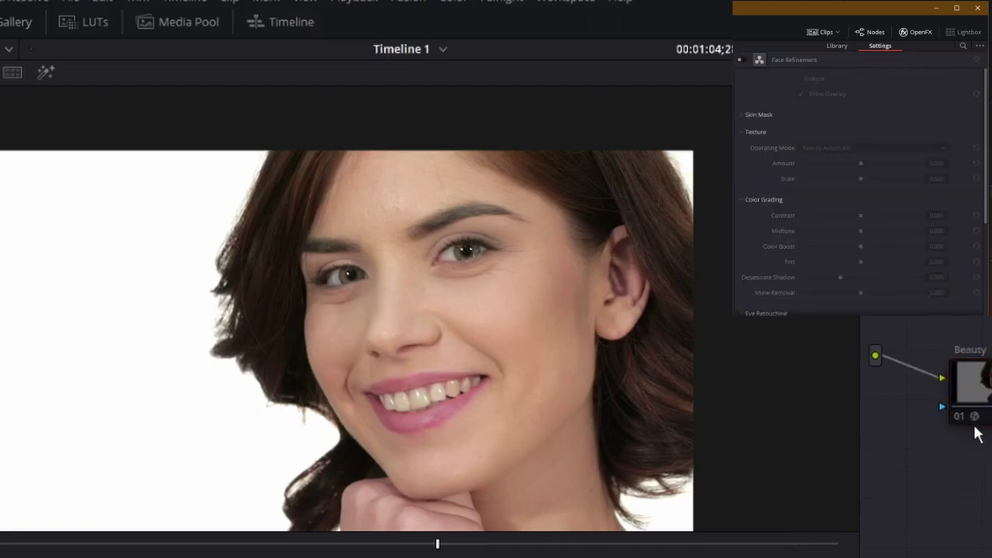
{"action": "left_click", "coordinate": [962, 417]}
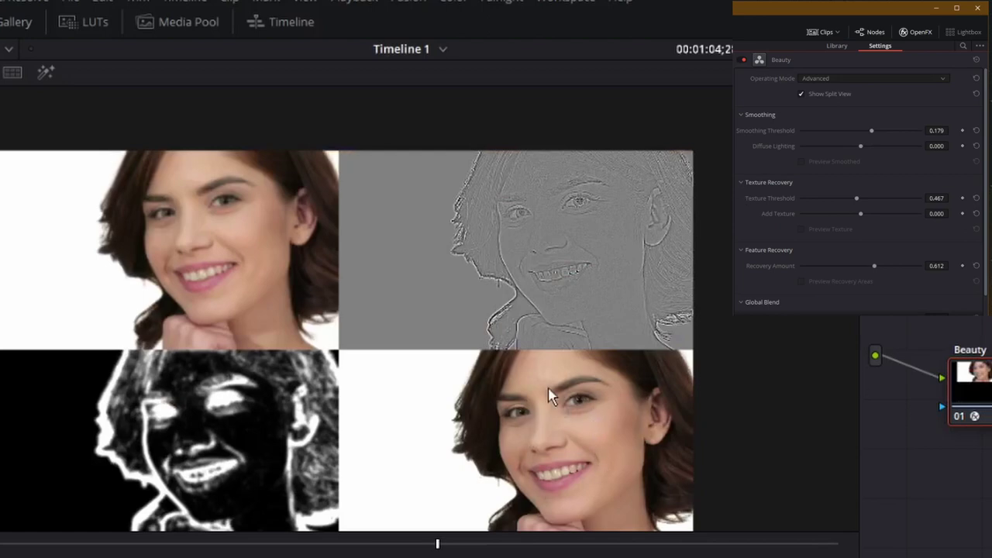
{"action": "left_click", "coordinate": [810, 77]}
{"action": "left_click", "coordinate": [814, 89]}
{"action": "left_click", "coordinate": [804, 93]}
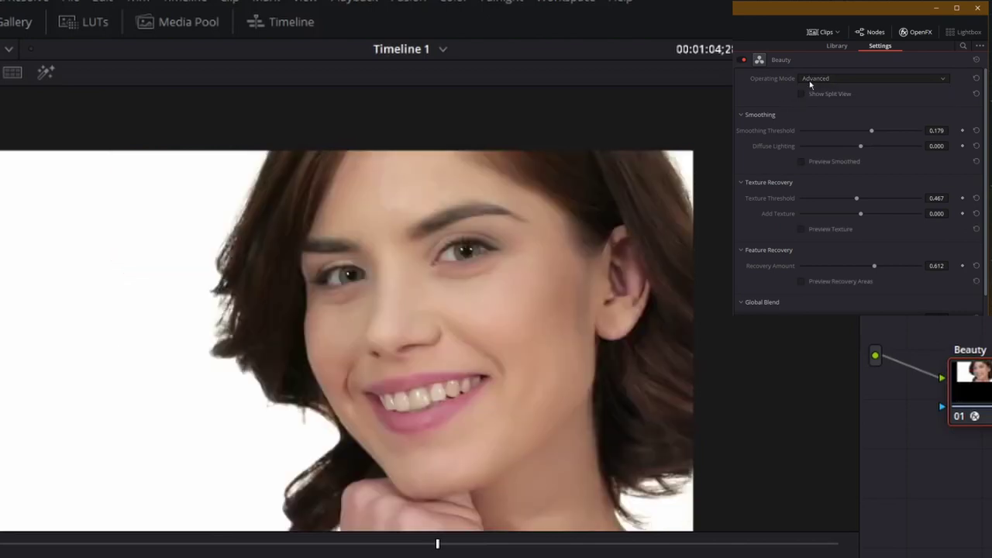
{"action": "left_click", "coordinate": [814, 78]}
{"action": "left_click", "coordinate": [822, 92]}
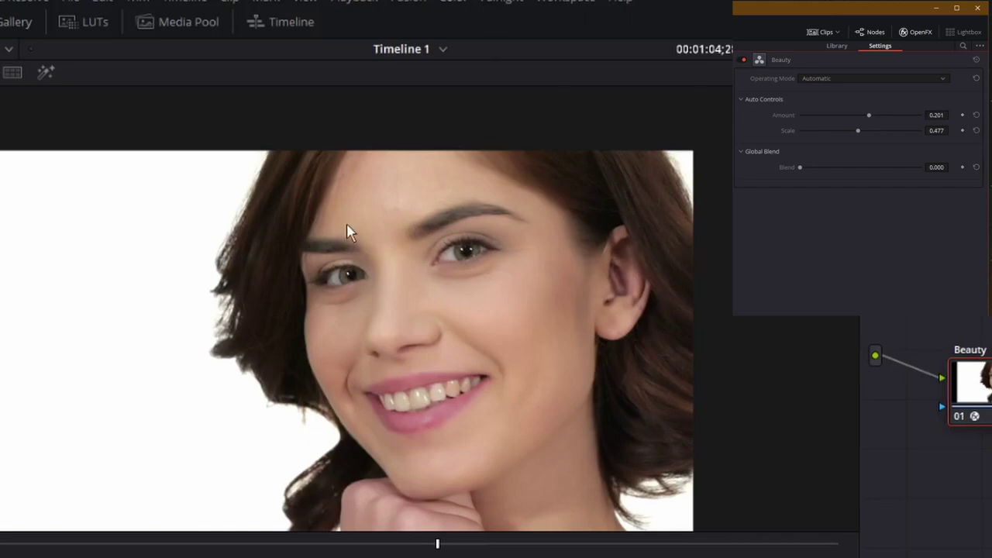
Raise the Beauty Amount to 1.500 to smooth the portrait's skin
{"action": "scroll", "coordinate": [357, 217], "scroll_direction": "up", "scroll_amount": 3}
{"action": "scroll", "coordinate": [433, 190], "scroll_direction": "up", "scroll_amount": 4}
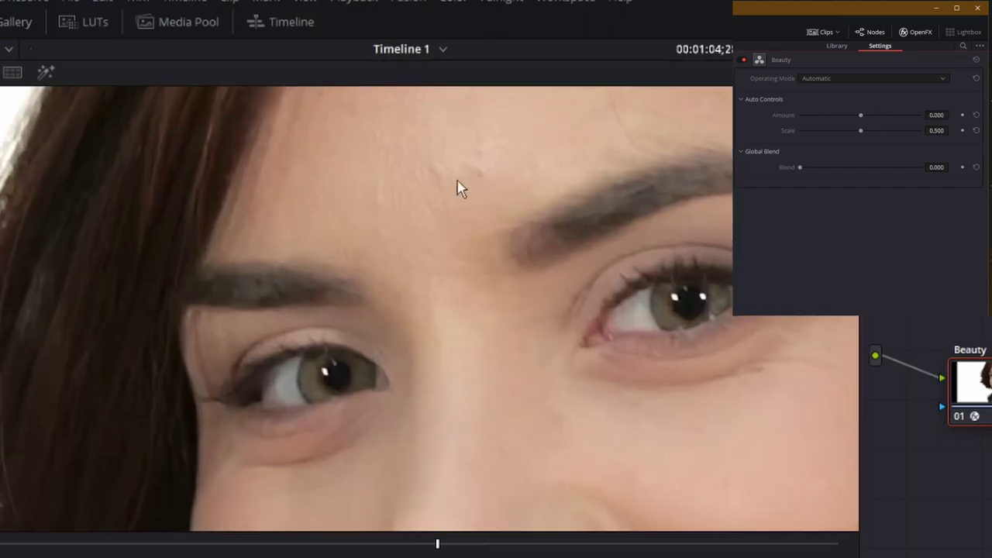
{"action": "scroll", "coordinate": [538, 373], "scroll_direction": "down", "scroll_amount": 1}
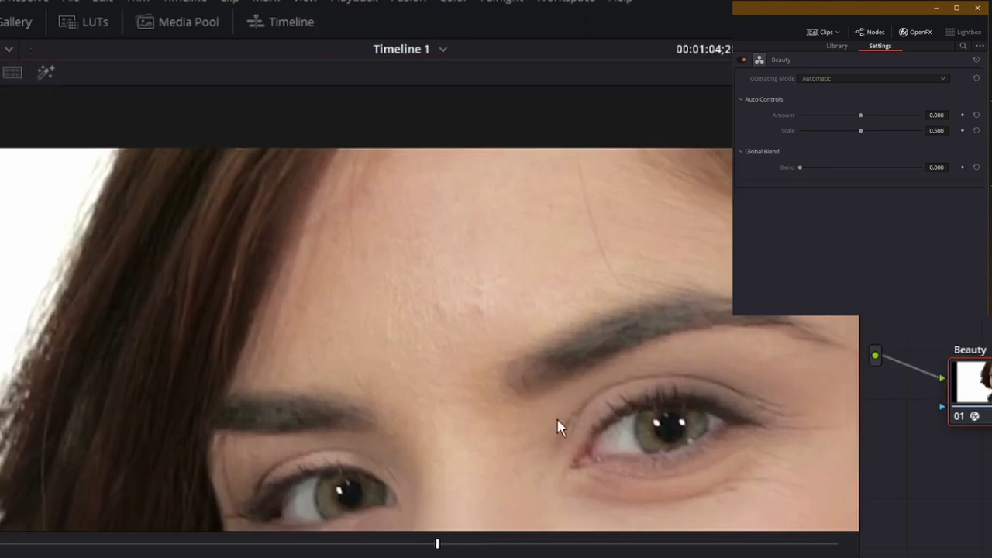
{"action": "scroll", "coordinate": [558, 399], "scroll_direction": "down", "scroll_amount": 2}
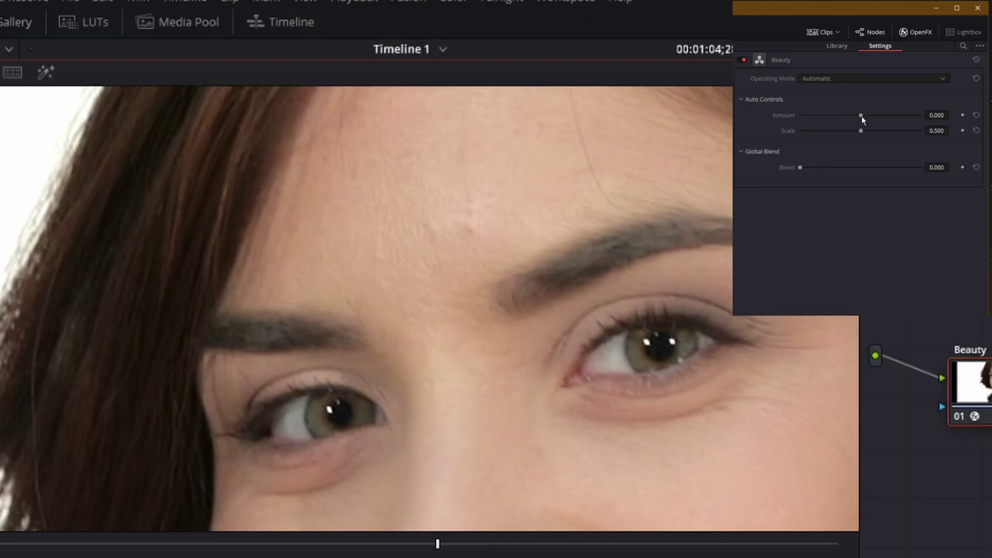
{"action": "left_click_drag", "start_coordinate": [862, 118], "coordinate": [932, 116]}
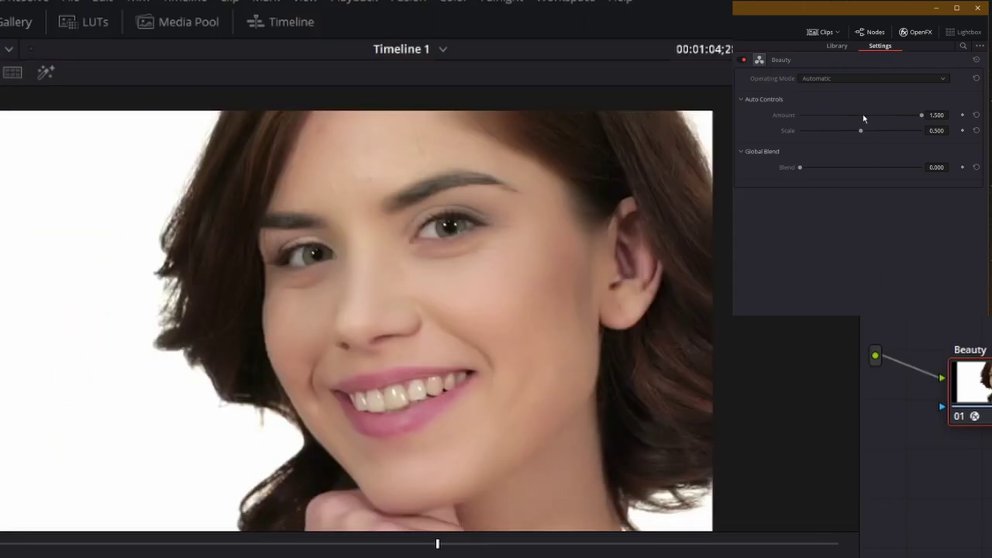
Tune the Beauty Amount to nearly 1 and the Global Blend to about 0.75
{"action": "left_click_drag", "start_coordinate": [863, 114], "coordinate": [872, 137]}
{"action": "left_click_drag", "start_coordinate": [801, 167], "coordinate": [912, 169]}
{"action": "left_click_drag", "start_coordinate": [822, 180], "coordinate": [824, 183]}
{"action": "left_click_drag", "start_coordinate": [880, 116], "coordinate": [899, 124]}
{"action": "left_click_drag", "start_coordinate": [826, 169], "coordinate": [894, 165]}
{"action": "left_click", "coordinate": [809, 80]}
Switch Beauty to Advanced mode with Smoothing Threshold 1.000 and Recovery Amount about 0.948
{"action": "left_click", "coordinate": [821, 93]}
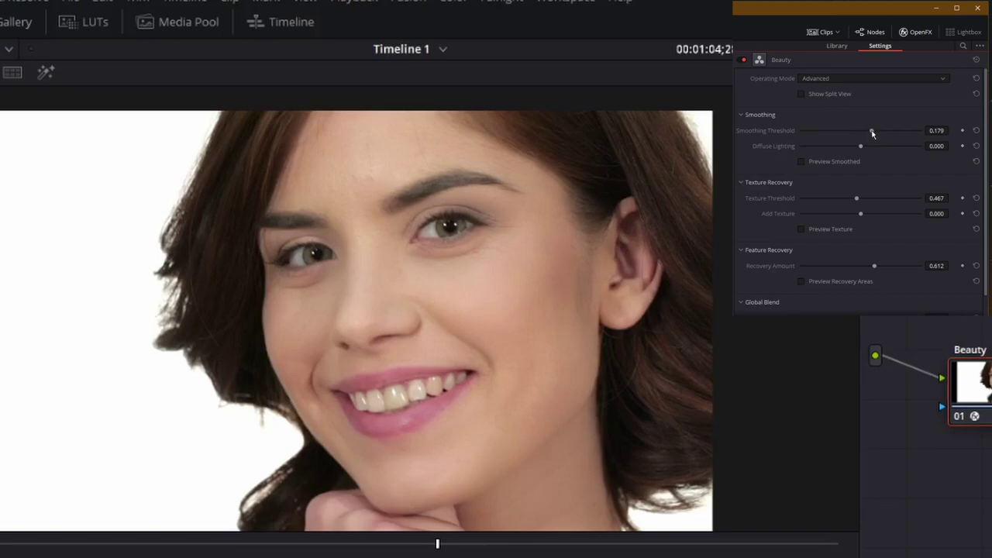
{"action": "left_click_drag", "start_coordinate": [872, 133], "coordinate": [907, 129]}
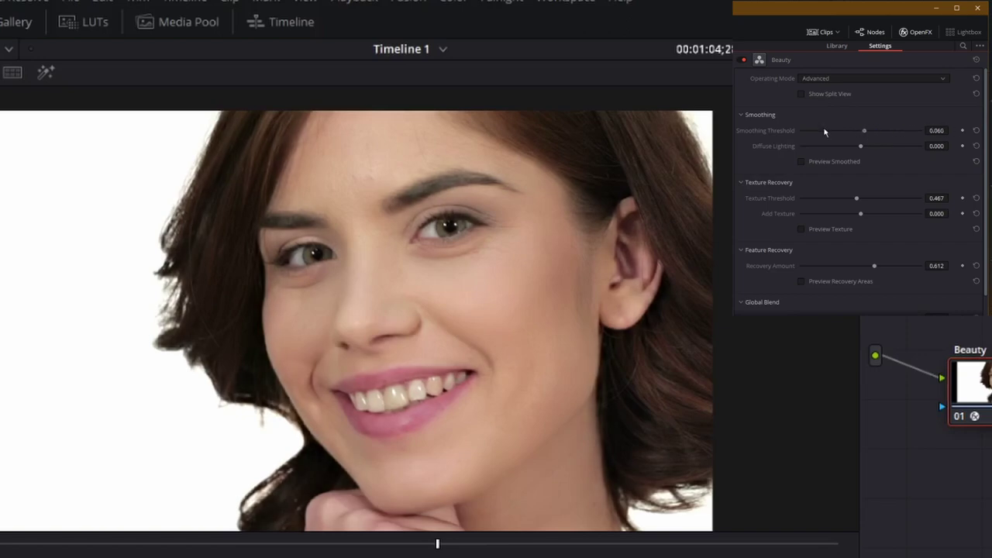
{"action": "left_click_drag", "start_coordinate": [874, 266], "coordinate": [800, 266]}
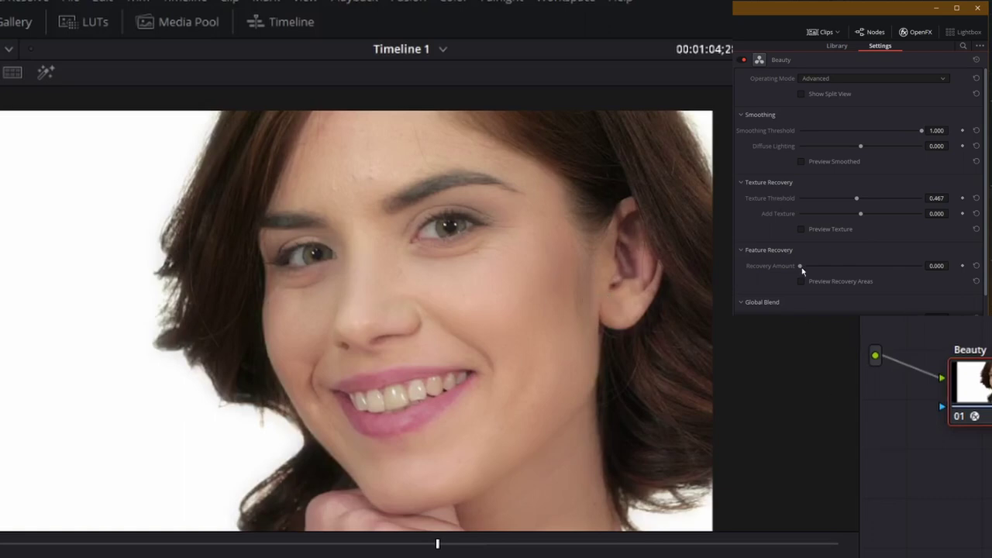
{"action": "left_click_drag", "start_coordinate": [803, 268], "coordinate": [844, 266]}
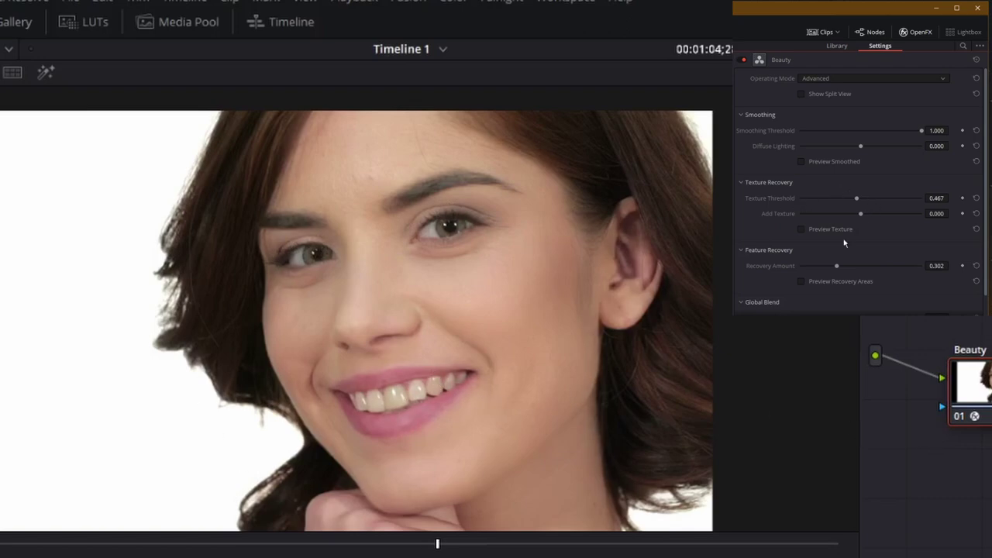
{"action": "left_click_drag", "start_coordinate": [837, 269], "coordinate": [786, 269]}
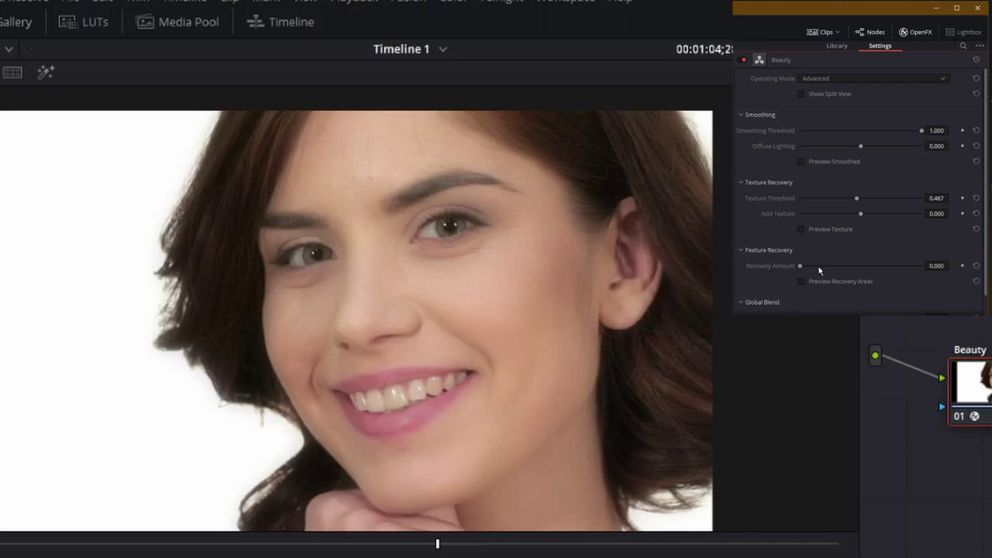
{"action": "left_click_drag", "start_coordinate": [802, 268], "coordinate": [911, 273]}
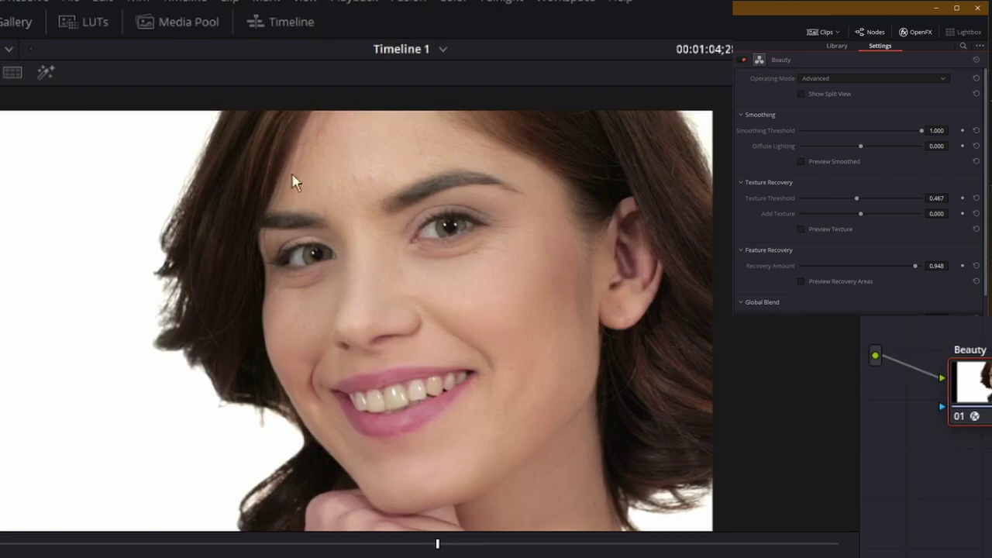
Disable the Beauty effect and its node, enable Face Refinement, and analyse the face
{"action": "left_click", "coordinate": [742, 61]}
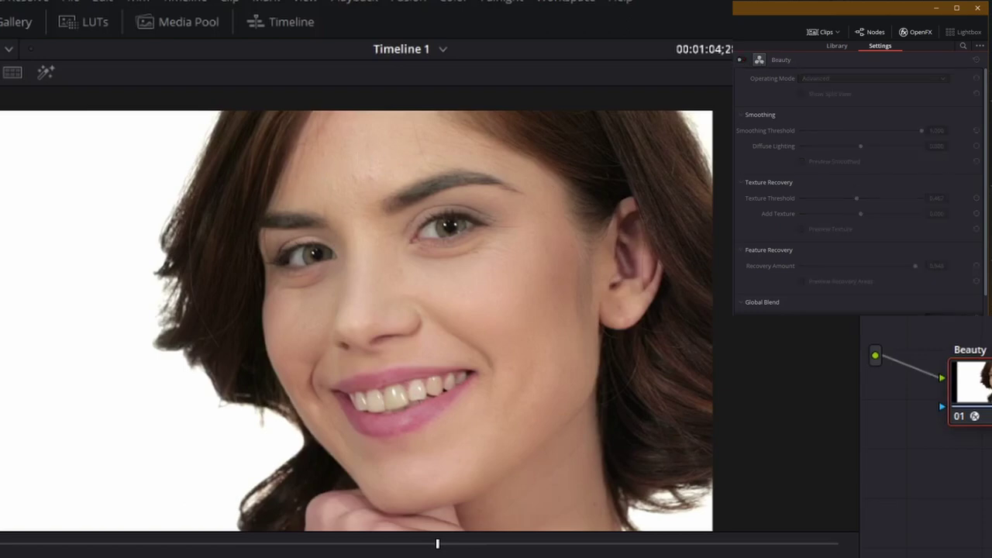
{"action": "left_click", "coordinate": [959, 417]}
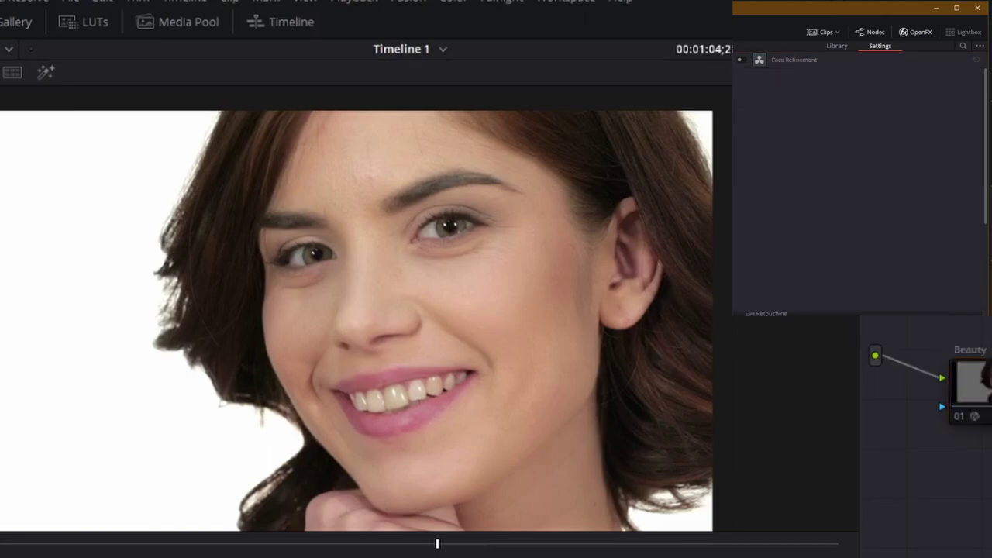
{"action": "left_click", "coordinate": [742, 61]}
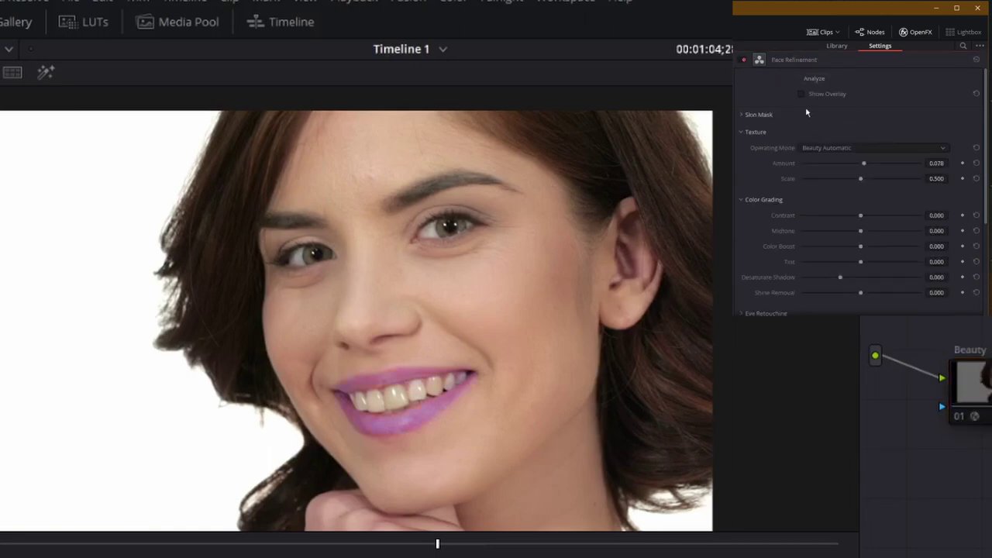
{"action": "left_click", "coordinate": [815, 78]}
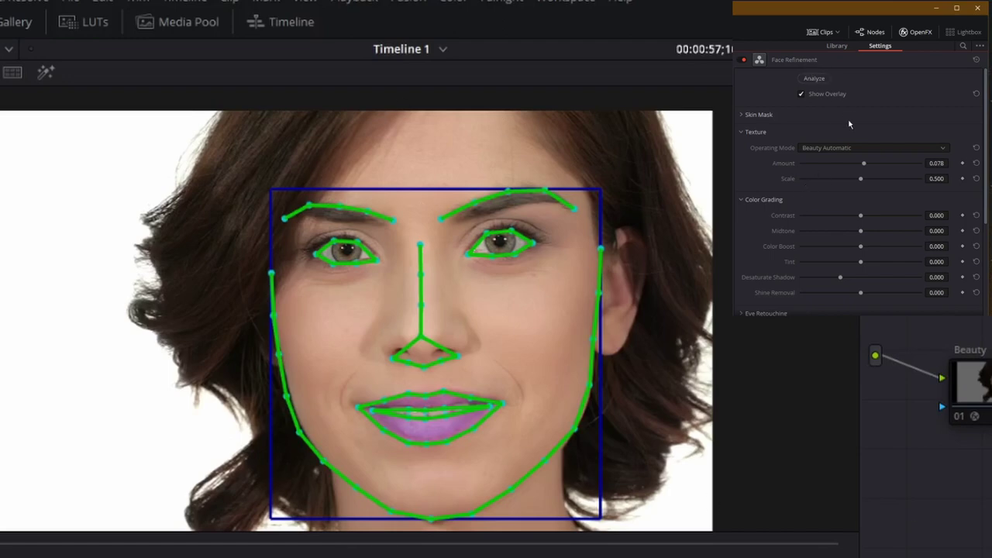
Keep the texture mode on Beauty Automatic and show the skin mask in the viewer
{"action": "left_click", "coordinate": [836, 149]}
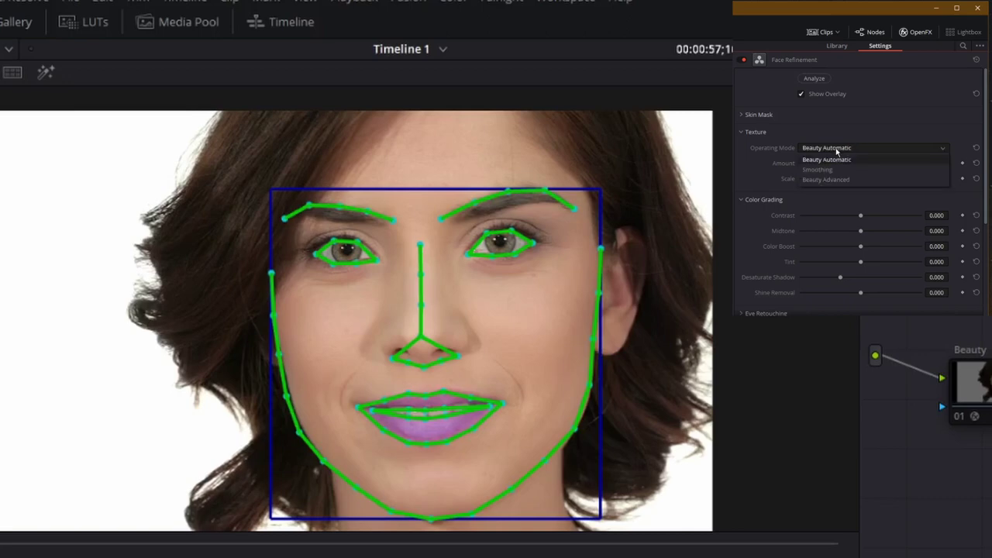
{"action": "left_click", "coordinate": [860, 159]}
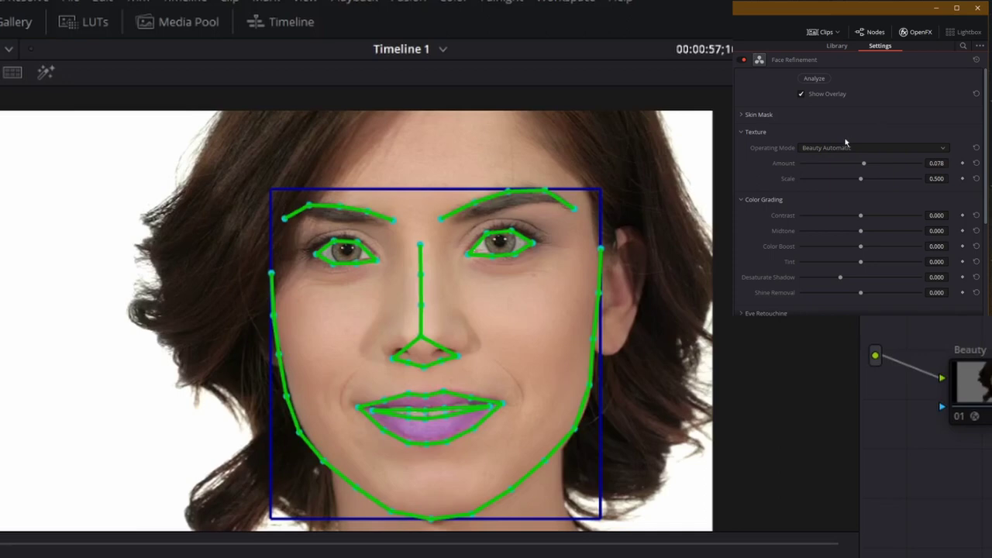
{"action": "left_click", "coordinate": [742, 115]}
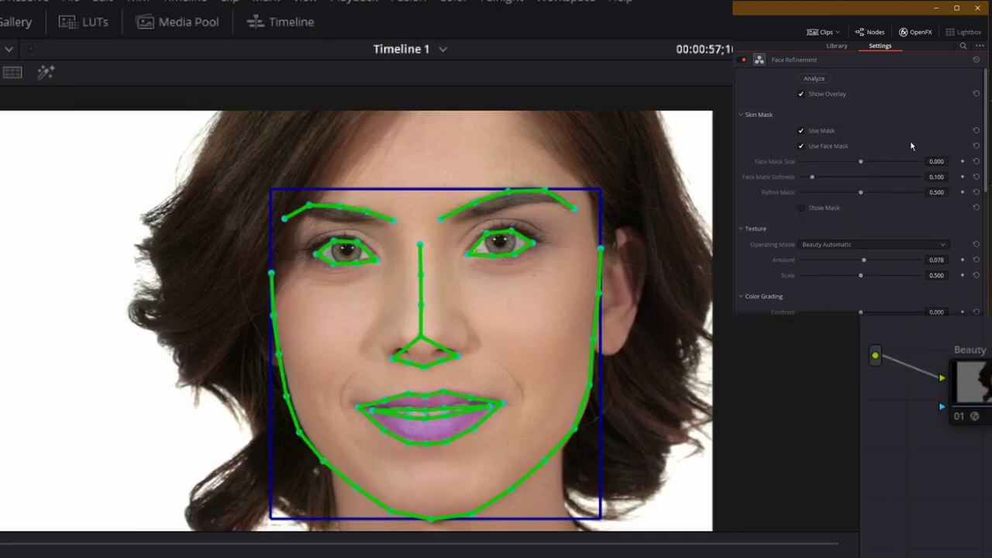
{"action": "left_click", "coordinate": [801, 208]}
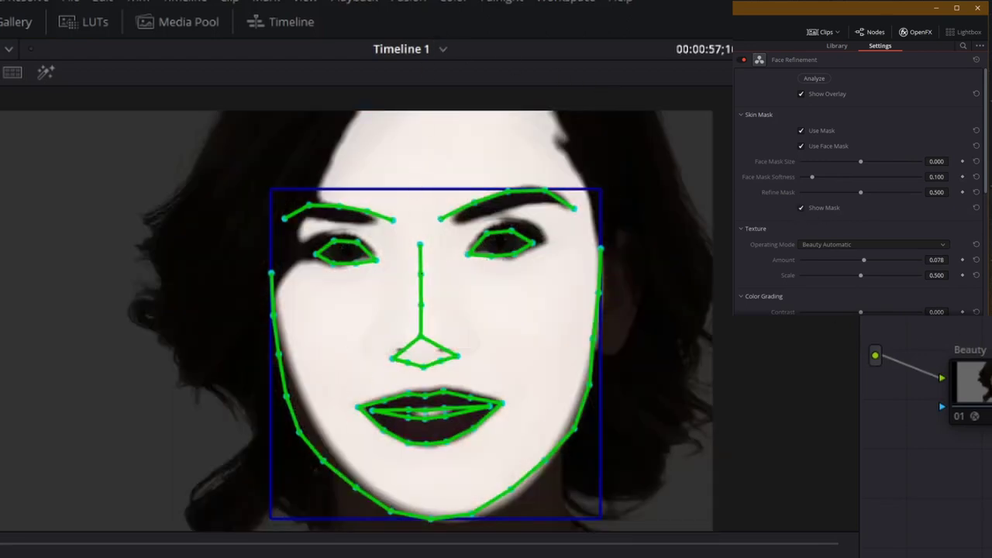
Try then reset Face Mask Size, set Face Mask Softness to 0.127, and reset Refine Mask
{"action": "left_click_drag", "start_coordinate": [861, 161], "coordinate": [869, 181]}
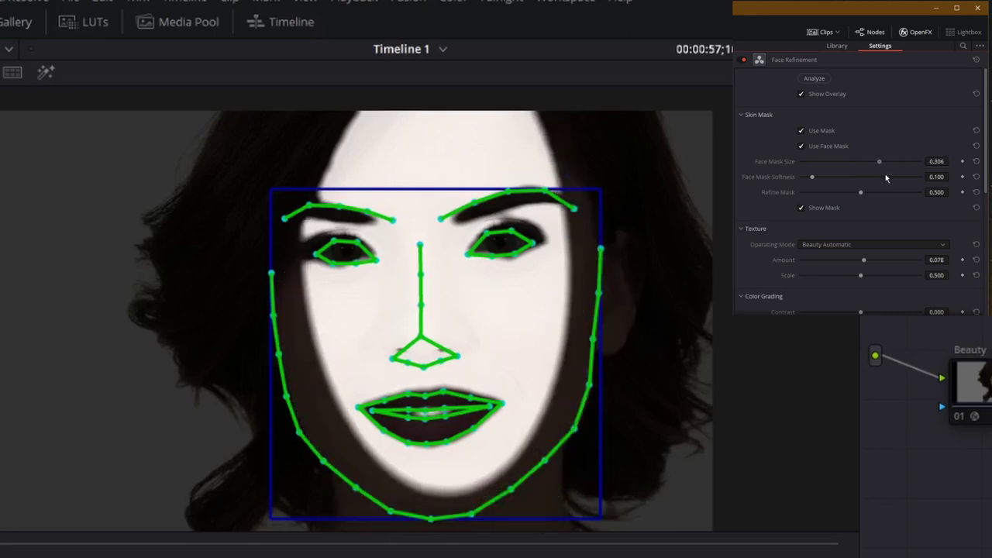
{"action": "left_click_drag", "start_coordinate": [886, 178], "coordinate": [874, 178]}
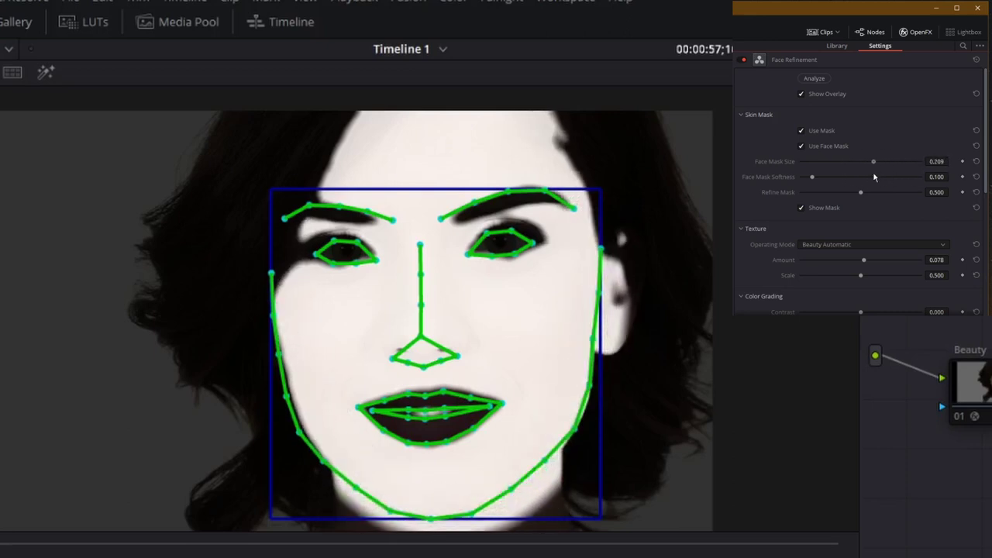
{"action": "left_click", "coordinate": [976, 162]}
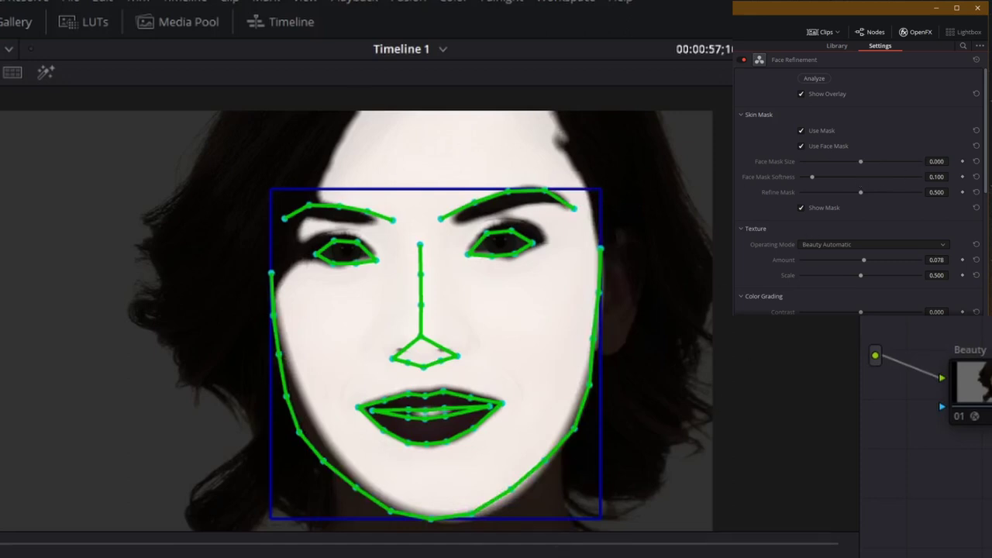
{"action": "mouse_move", "coordinate": [813, 179]}
{"action": "left_mouse_down"}
{"action": "mouse_move", "coordinate": [858, 178]}
{"action": "mouse_move", "coordinate": [791, 194]}
{"action": "mouse_move", "coordinate": [815, 197]}
{"action": "left_mouse_up"}
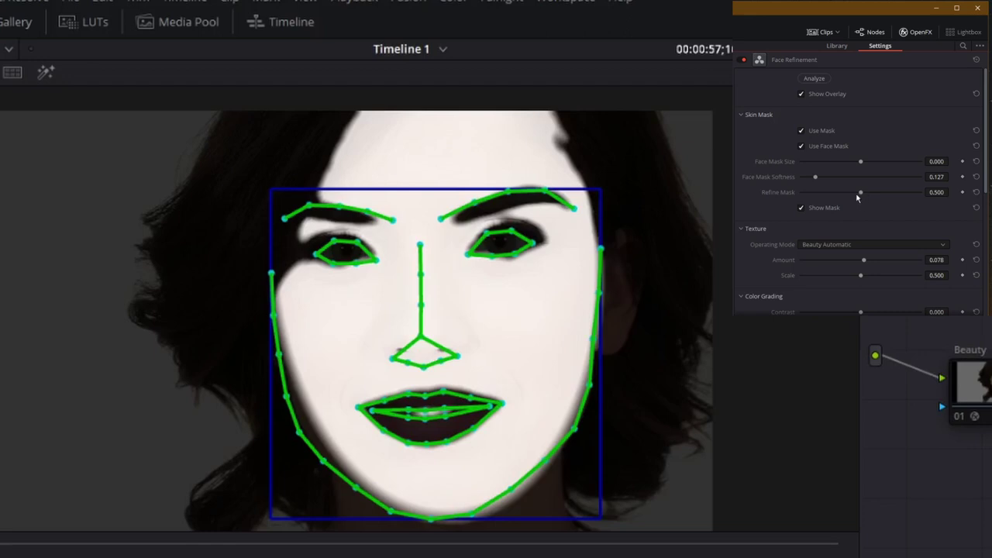
{"action": "left_click_drag", "start_coordinate": [857, 198], "coordinate": [866, 217]}
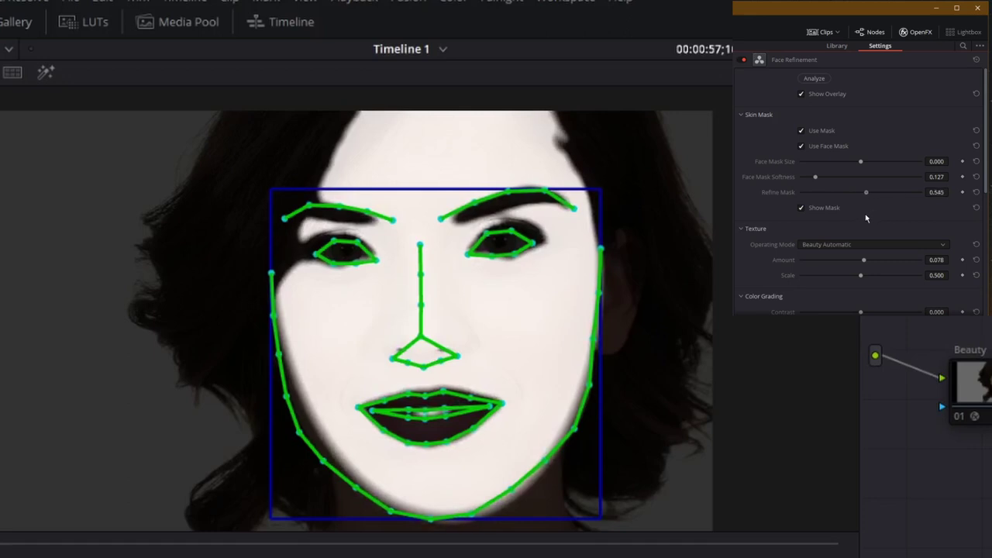
{"action": "left_click", "coordinate": [976, 191]}
Hide the mask and bring the eyes and forehead into view
{"action": "scroll", "coordinate": [864, 210], "scroll_direction": "down", "scroll_amount": 3}
{"action": "scroll", "coordinate": [863, 199], "scroll_direction": "up", "scroll_amount": 3}
{"action": "left_click", "coordinate": [802, 208]}
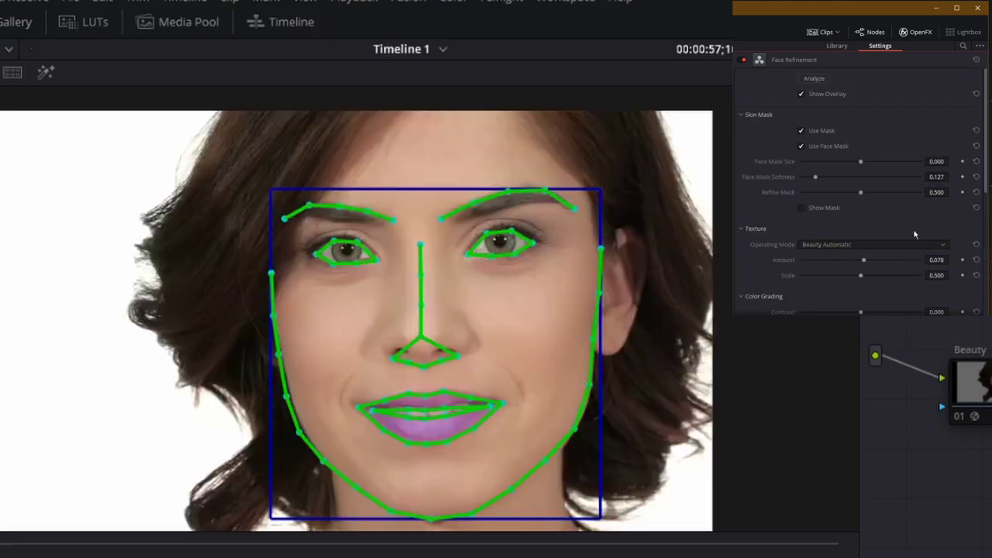
{"action": "scroll", "coordinate": [907, 225], "scroll_direction": "down", "scroll_amount": 3}
{"action": "scroll", "coordinate": [673, 259], "scroll_direction": "up", "scroll_amount": 4}
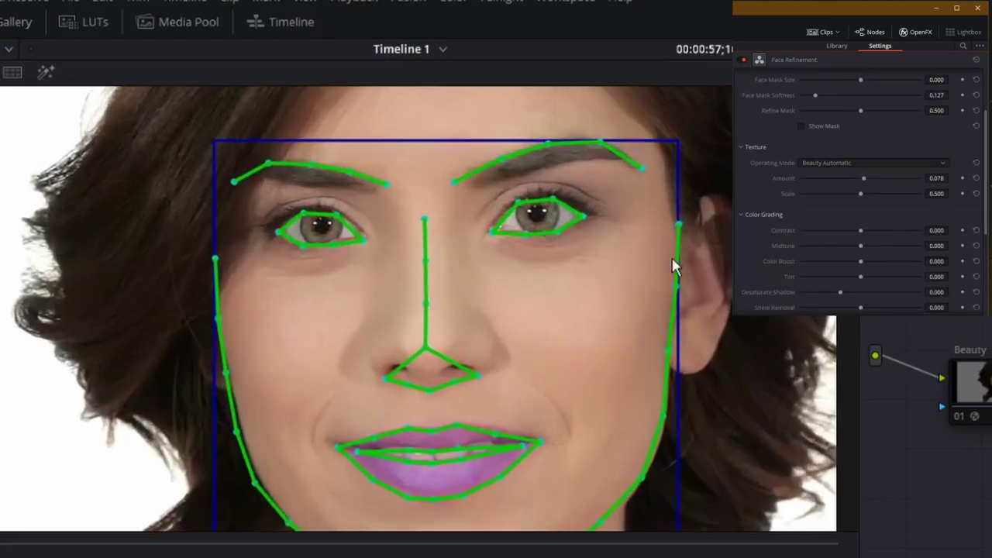
{"action": "left_click_drag", "start_coordinate": [621, 142], "coordinate": [598, 301]}
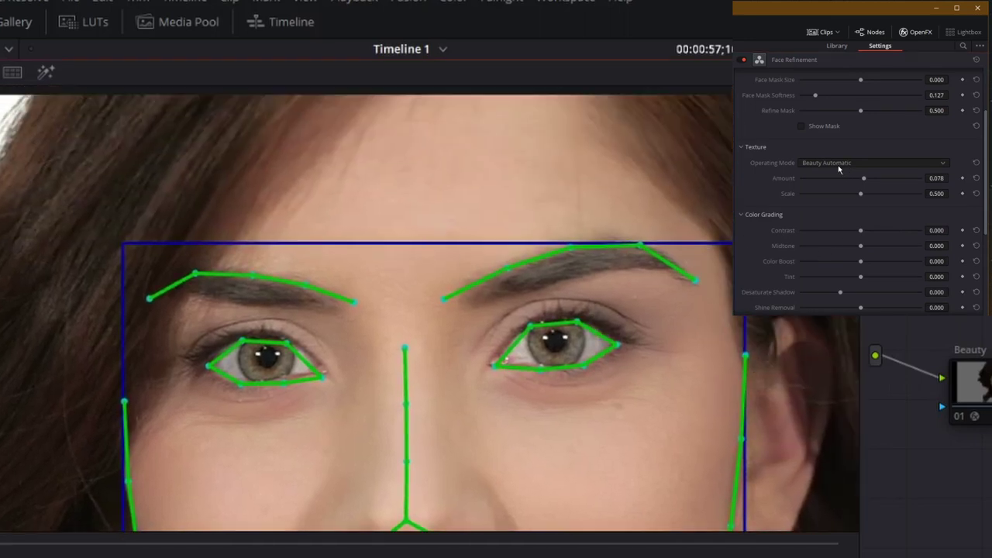
Adjust the skin Texture Amount and settle it at -0.033
{"action": "mouse_move", "coordinate": [864, 179]}
{"action": "left_mouse_down"}
{"action": "mouse_move", "coordinate": [894, 179]}
{"action": "mouse_move", "coordinate": [847, 179]}
{"action": "left_mouse_up"}
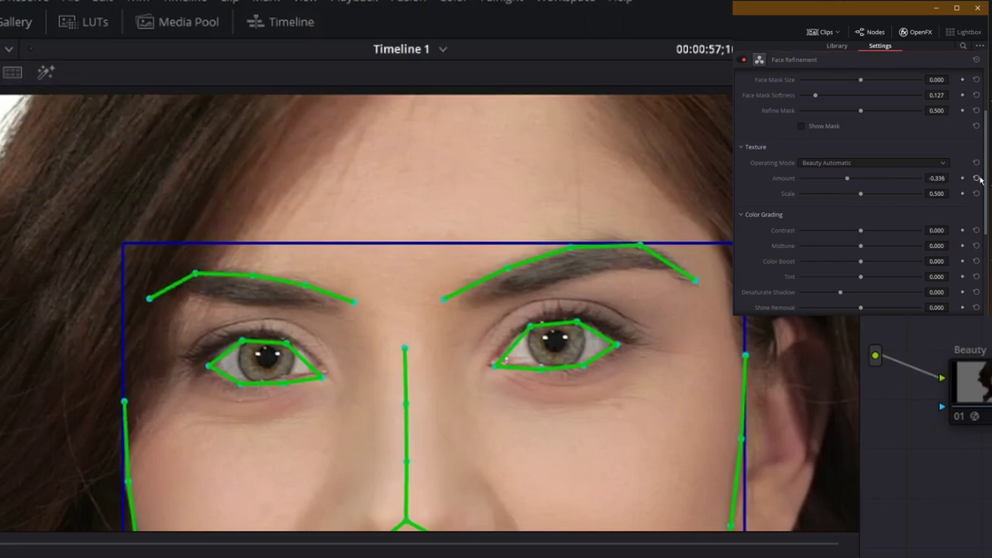
{"action": "left_click", "coordinate": [977, 179]}
{"action": "left_click_drag", "start_coordinate": [863, 180], "coordinate": [884, 178]}
{"action": "scroll", "coordinate": [532, 376], "scroll_direction": "down", "scroll_amount": 4}
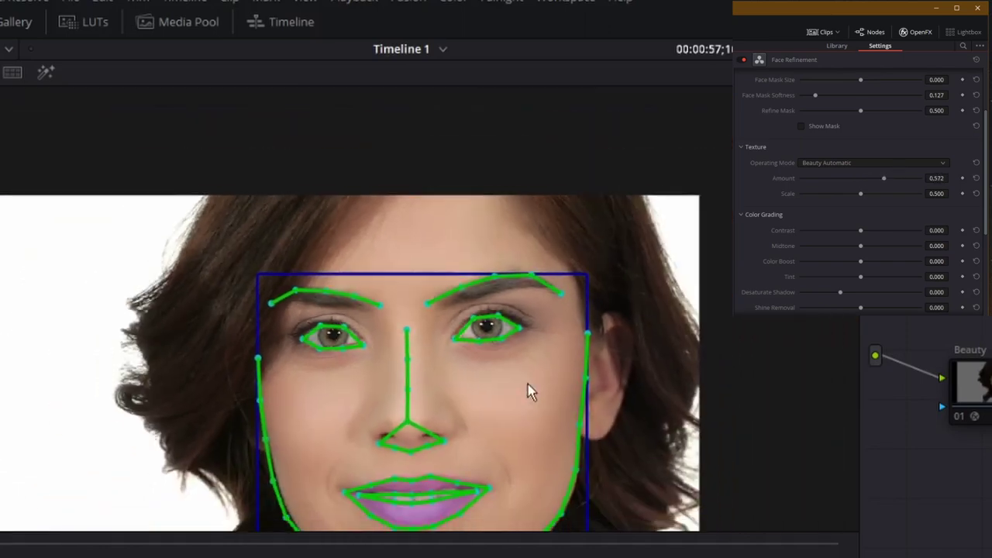
{"action": "scroll", "coordinate": [476, 376], "scroll_direction": "down", "scroll_amount": 3}
{"action": "scroll", "coordinate": [411, 279], "scroll_direction": "up", "scroll_amount": 2}
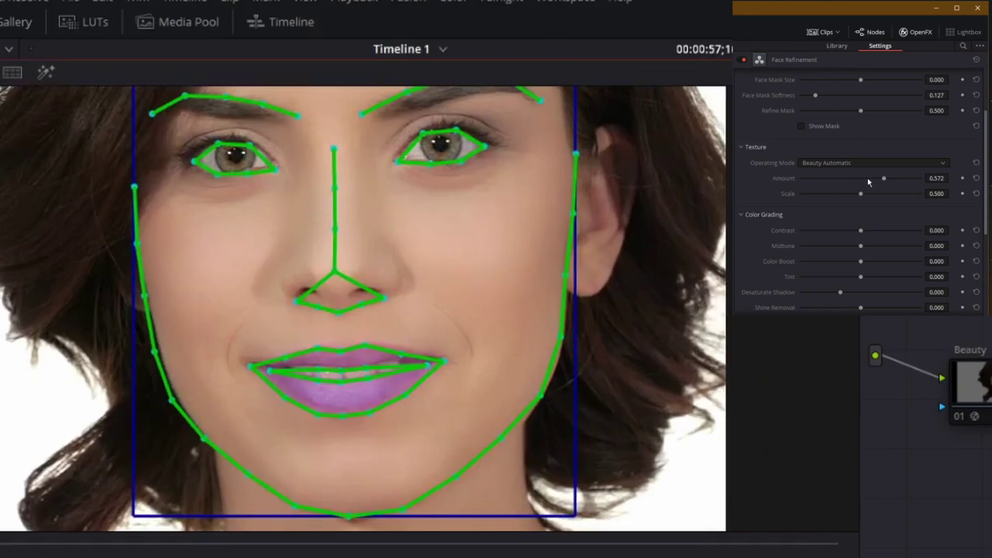
{"action": "left_click_drag", "start_coordinate": [884, 179], "coordinate": [860, 186]}
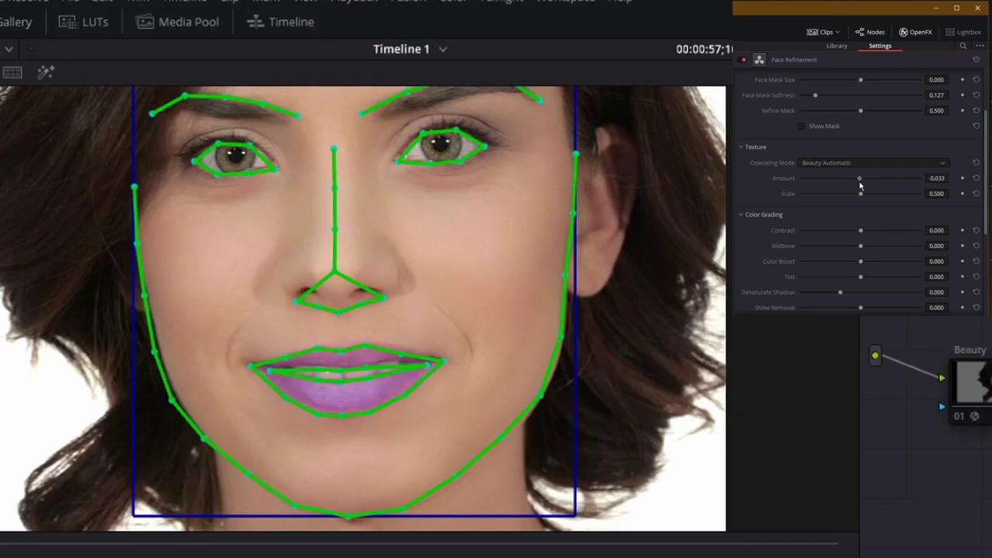
{"action": "scroll", "coordinate": [882, 204], "scroll_direction": "down", "scroll_amount": 5}
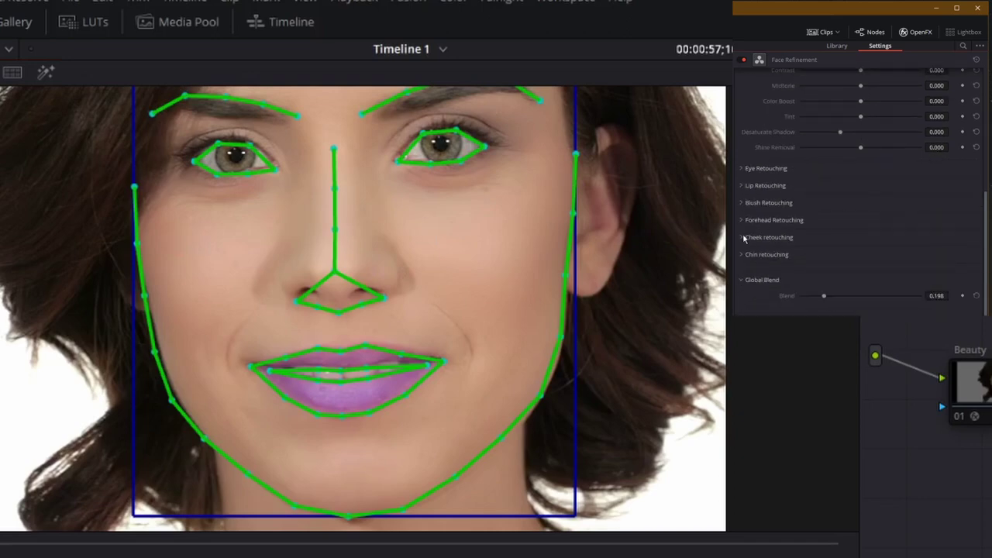
Expand Forehead Retouching, zoom in on the forehead, and reset the texture Amount
{"action": "left_click", "coordinate": [742, 221]}
{"action": "left_click_drag", "start_coordinate": [479, 138], "coordinate": [395, 354]}
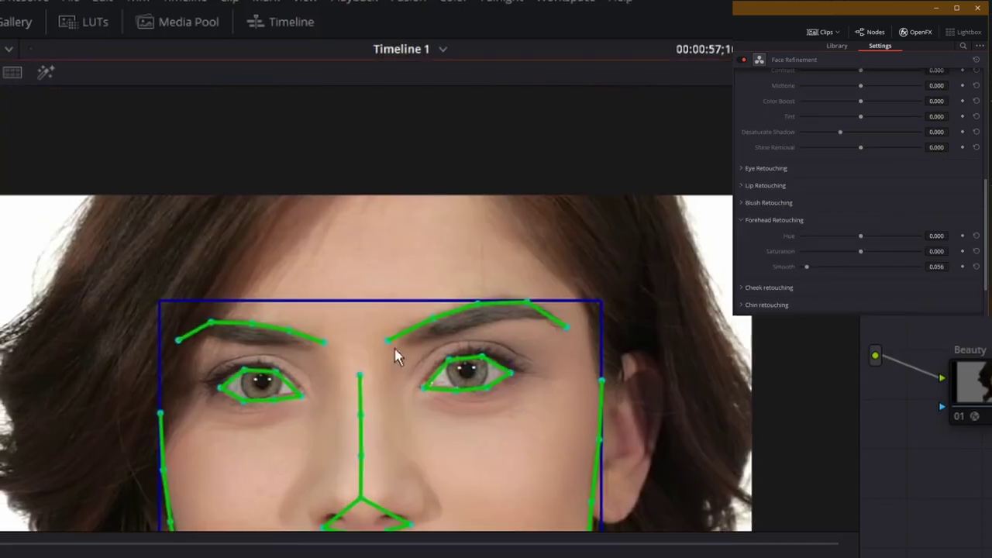
{"action": "scroll", "coordinate": [348, 310], "scroll_direction": "up", "scroll_amount": 4}
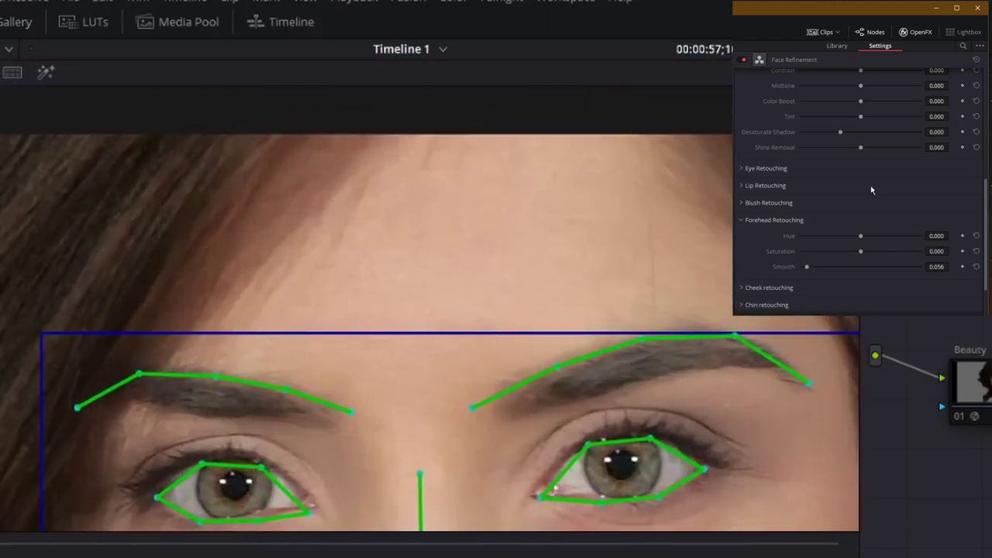
{"action": "scroll", "coordinate": [870, 186], "scroll_direction": "up", "scroll_amount": 5}
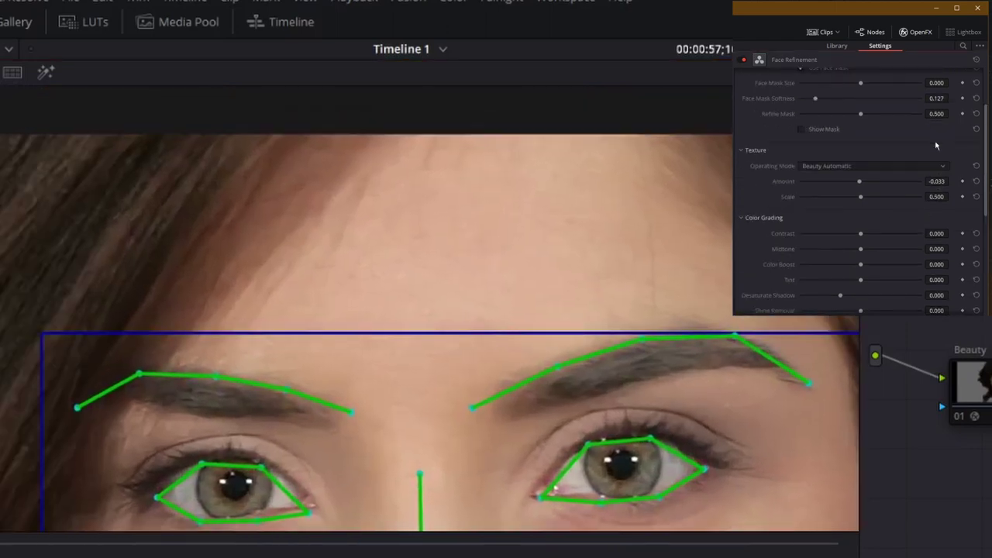
{"action": "left_click", "coordinate": [976, 183]}
{"action": "scroll", "coordinate": [884, 229], "scroll_direction": "down", "scroll_amount": 5}
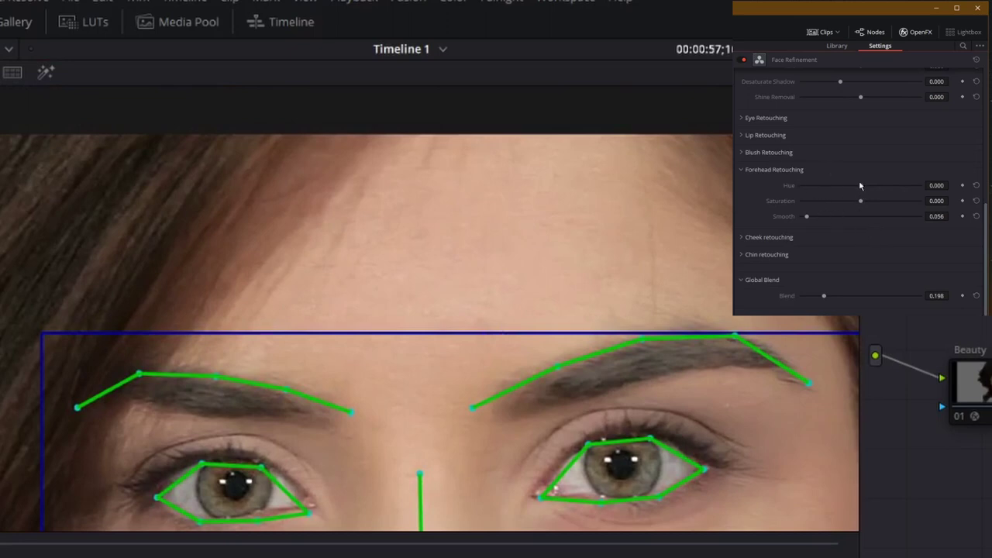
Set forehead Hue to 0.022, previewing full Smooth before lowering it again
{"action": "mouse_move", "coordinate": [860, 186]}
{"action": "left_mouse_down"}
{"action": "mouse_move", "coordinate": [901, 189]}
{"action": "mouse_move", "coordinate": [925, 208]}
{"action": "mouse_move", "coordinate": [859, 200]}
{"action": "mouse_move", "coordinate": [865, 193]}
{"action": "left_mouse_up"}
{"action": "mouse_move", "coordinate": [809, 215]}
{"action": "left_mouse_down"}
{"action": "mouse_move", "coordinate": [784, 216]}
{"action": "mouse_move", "coordinate": [954, 216]}
{"action": "left_mouse_up"}
{"action": "scroll", "coordinate": [542, 332], "scroll_direction": "down", "scroll_amount": 3}
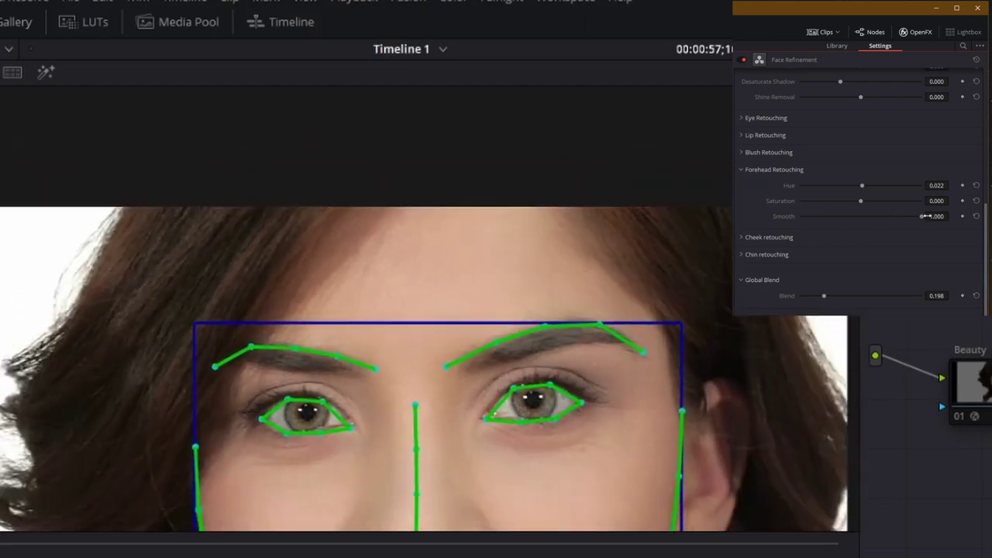
{"action": "mouse_move", "coordinate": [922, 222]}
{"action": "left_mouse_down"}
{"action": "mouse_move", "coordinate": [744, 223]}
{"action": "mouse_move", "coordinate": [962, 215]}
{"action": "mouse_move", "coordinate": [762, 225]}
{"action": "mouse_move", "coordinate": [889, 223]}
{"action": "mouse_move", "coordinate": [862, 220]}
{"action": "left_mouse_up"}
Switch to Blush Retouching and set Hue 1.000, Saturation 0.187 and Size -0.030
{"action": "left_click", "coordinate": [741, 170]}
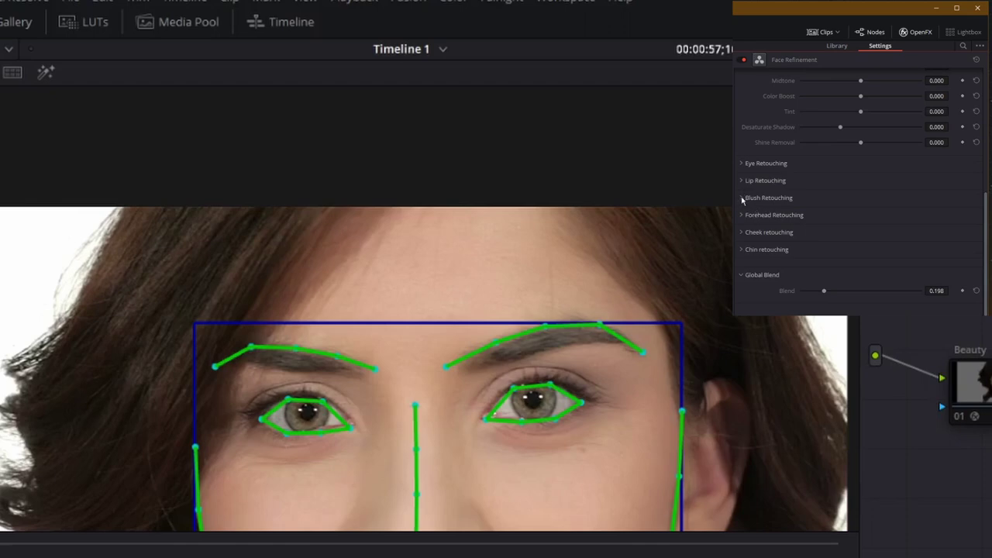
{"action": "left_click", "coordinate": [742, 197]}
{"action": "scroll", "coordinate": [863, 177], "scroll_direction": "down", "scroll_amount": 1}
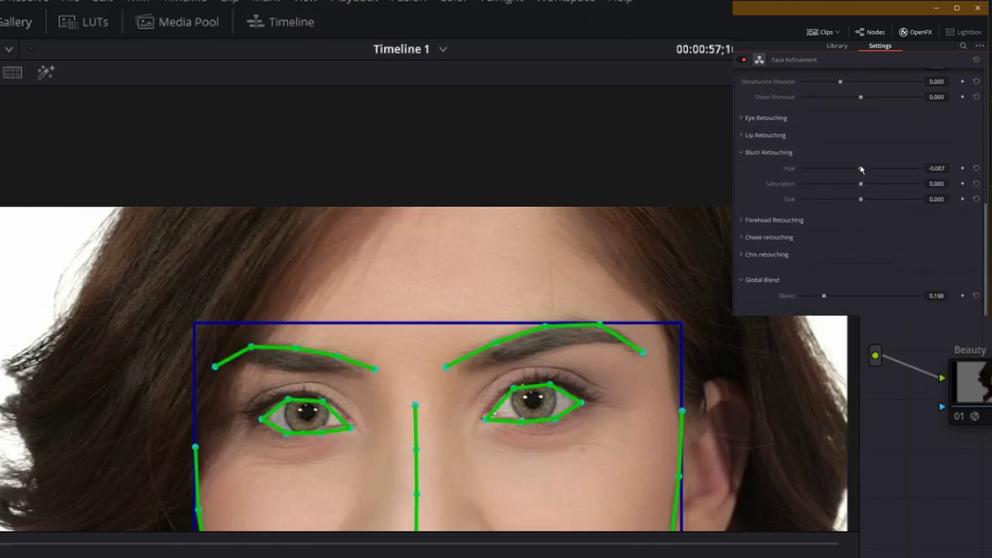
{"action": "left_click_drag", "start_coordinate": [859, 168], "coordinate": [843, 168]}
{"action": "scroll", "coordinate": [625, 350], "scroll_direction": "down", "scroll_amount": 3}
{"action": "left_click_drag", "start_coordinate": [525, 442], "coordinate": [498, 241]}
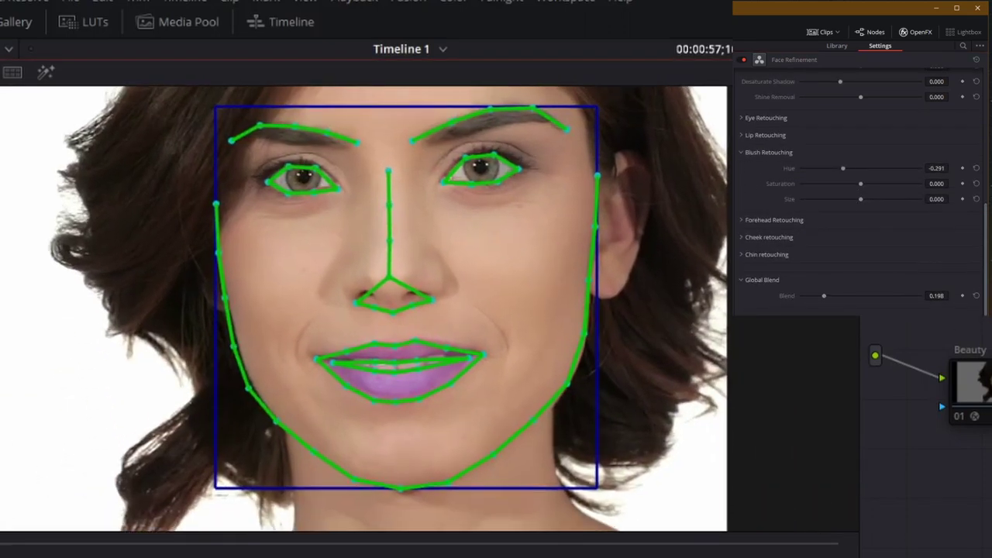
{"action": "left_click_drag", "start_coordinate": [844, 168], "coordinate": [987, 172]}
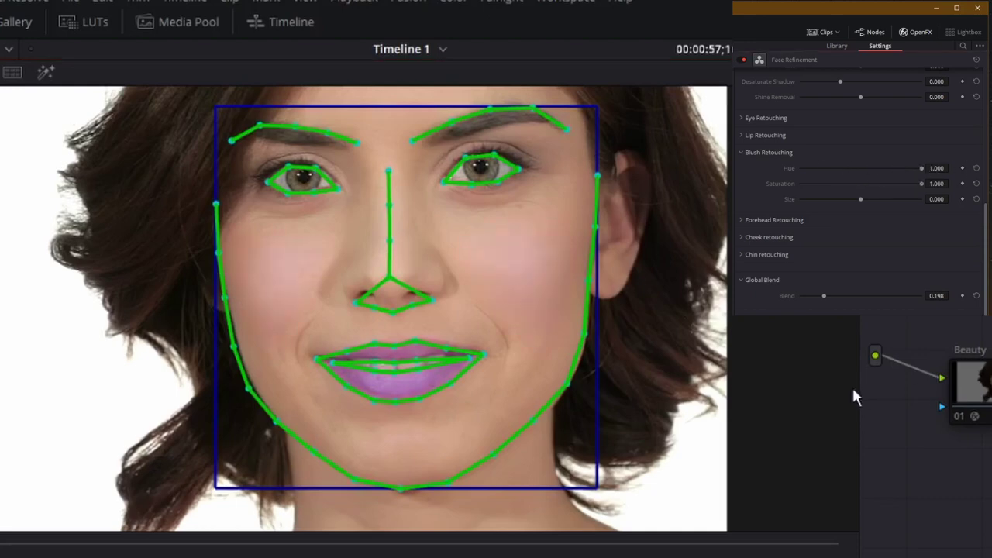
{"action": "left_click_drag", "start_coordinate": [937, 184], "coordinate": [961, 184]}
{"action": "mouse_move", "coordinate": [861, 200]}
{"action": "left_mouse_down"}
{"action": "mouse_move", "coordinate": [923, 199]}
{"action": "mouse_move", "coordinate": [868, 246]}
{"action": "mouse_move", "coordinate": [861, 188]}
{"action": "left_mouse_up"}
Reset blush Hue, Saturation and Size to their defaults and expand Eye Retouching
{"action": "left_click", "coordinate": [861, 189]}
{"action": "left_click", "coordinate": [976, 168]}
{"action": "left_click", "coordinate": [977, 183]}
{"action": "left_click", "coordinate": [976, 199]}
{"action": "left_click", "coordinate": [741, 220]}
{"action": "left_click", "coordinate": [741, 220]}
{"action": "left_click", "coordinate": [743, 118]}
Set eye Sharpening to 0.250 after trying several values
{"action": "scroll", "coordinate": [793, 151], "scroll_direction": "up", "scroll_amount": 3}
{"action": "scroll", "coordinate": [235, 173], "scroll_direction": "up", "scroll_amount": 5}
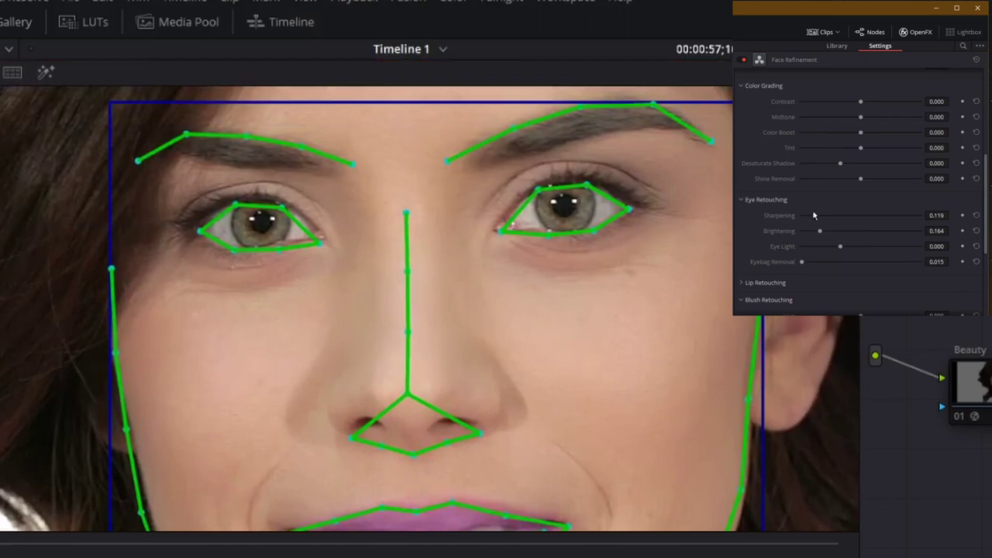
{"action": "left_click_drag", "start_coordinate": [814, 215], "coordinate": [797, 221]}
{"action": "left_click_drag", "start_coordinate": [801, 219], "coordinate": [837, 215]}
{"action": "scroll", "coordinate": [518, 264], "scroll_direction": "down", "scroll_amount": 3}
{"action": "scroll", "coordinate": [527, 357], "scroll_direction": "down", "scroll_amount": 1}
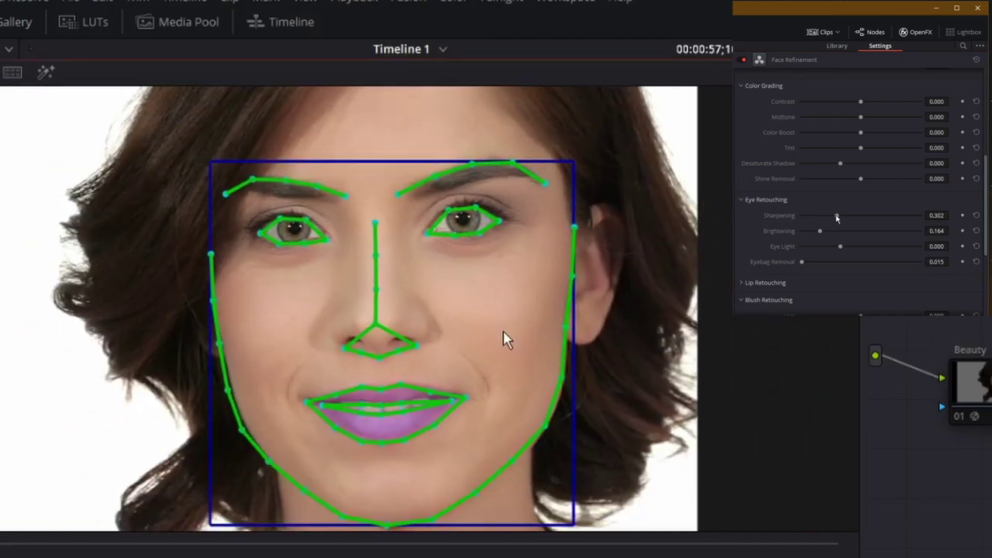
{"action": "double_click", "coordinate": [752, 218]}
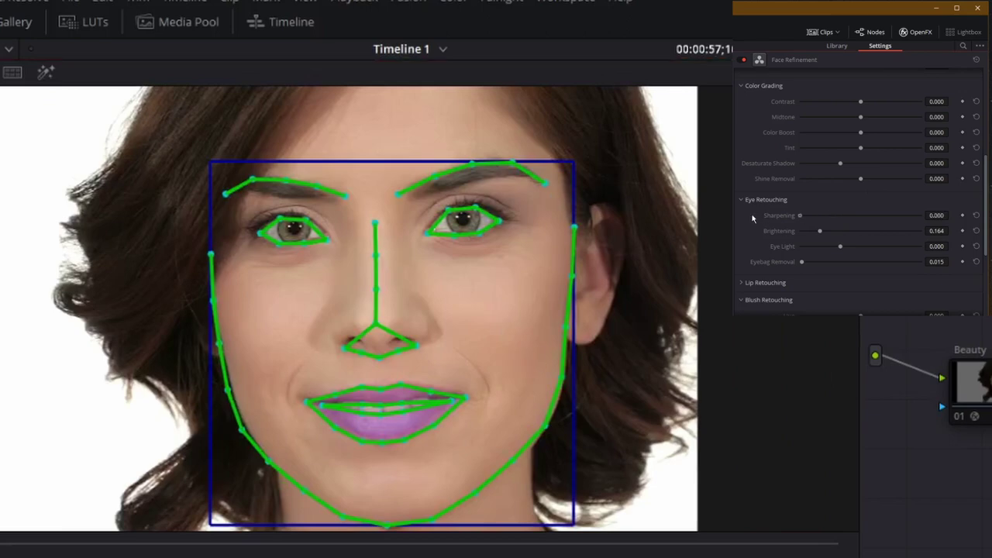
{"action": "left_click_drag", "start_coordinate": [800, 215], "coordinate": [869, 213]}
{"action": "left_click", "coordinate": [831, 217]}
Set eye Brightening to 0.127 and lower Eye Light to -0.130
{"action": "scroll", "coordinate": [817, 224], "scroll_direction": "down", "scroll_amount": 2}
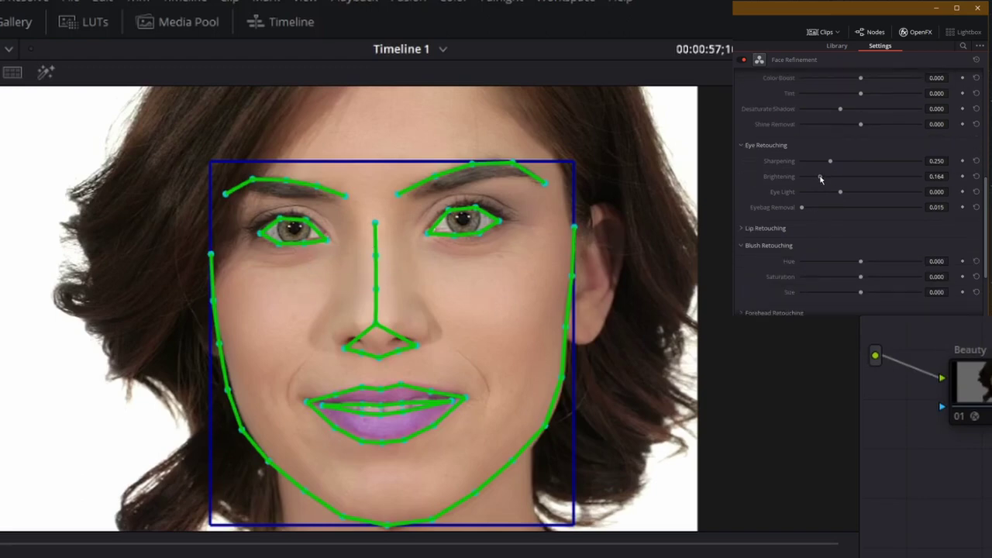
{"action": "left_click_drag", "start_coordinate": [821, 178], "coordinate": [848, 182]}
{"action": "left_click", "coordinate": [976, 176]}
{"action": "left_click_drag", "start_coordinate": [801, 176], "coordinate": [814, 174]}
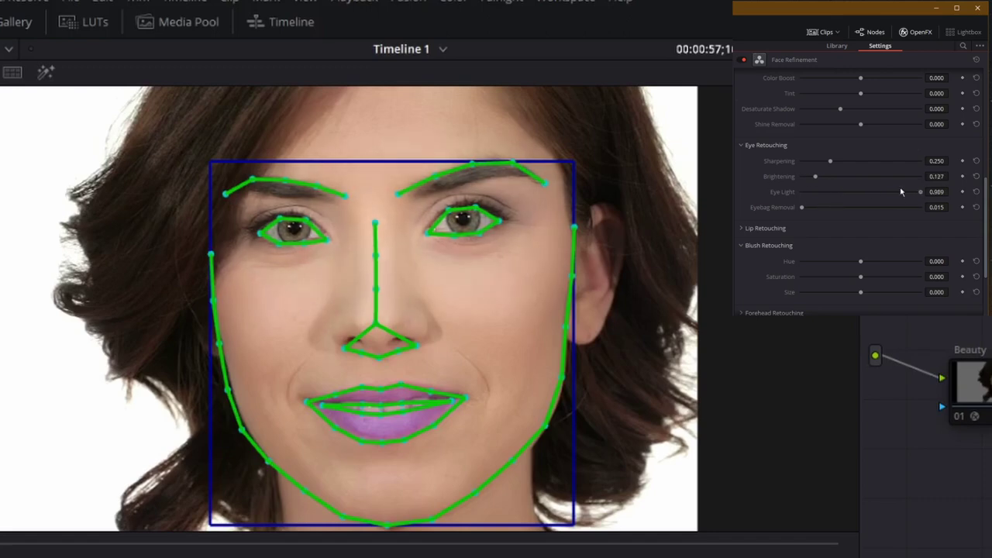
{"action": "left_click_drag", "start_coordinate": [900, 193], "coordinate": [830, 196]}
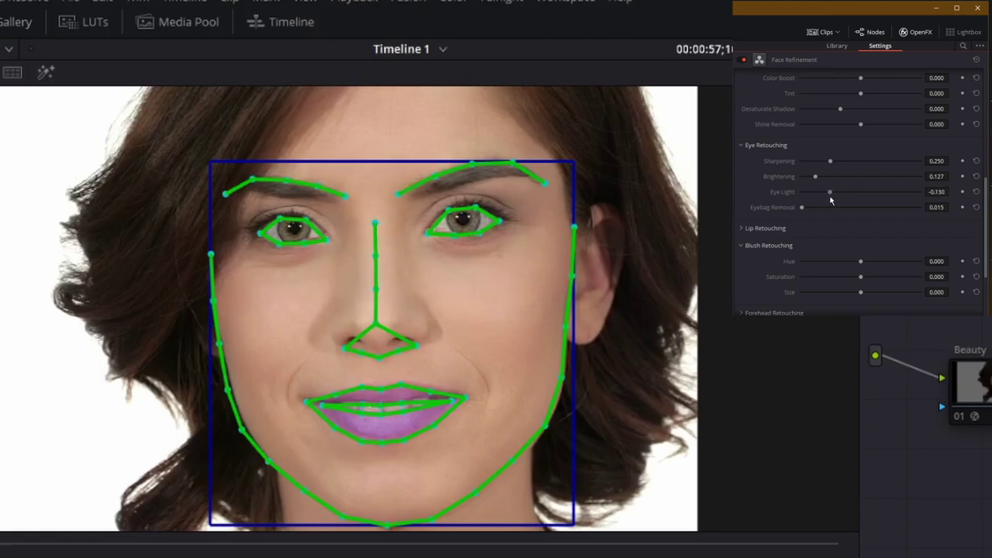
{"action": "scroll", "coordinate": [816, 220], "scroll_direction": "down", "scroll_amount": 3}
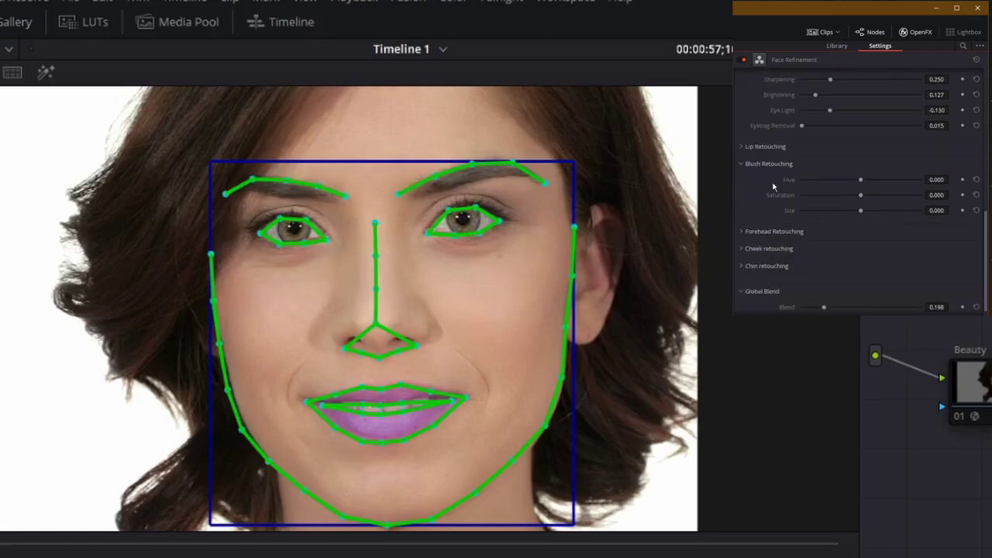
Expand Lip Retouching and shift the lip Hue to -0.067
{"action": "left_click", "coordinate": [742, 147]}
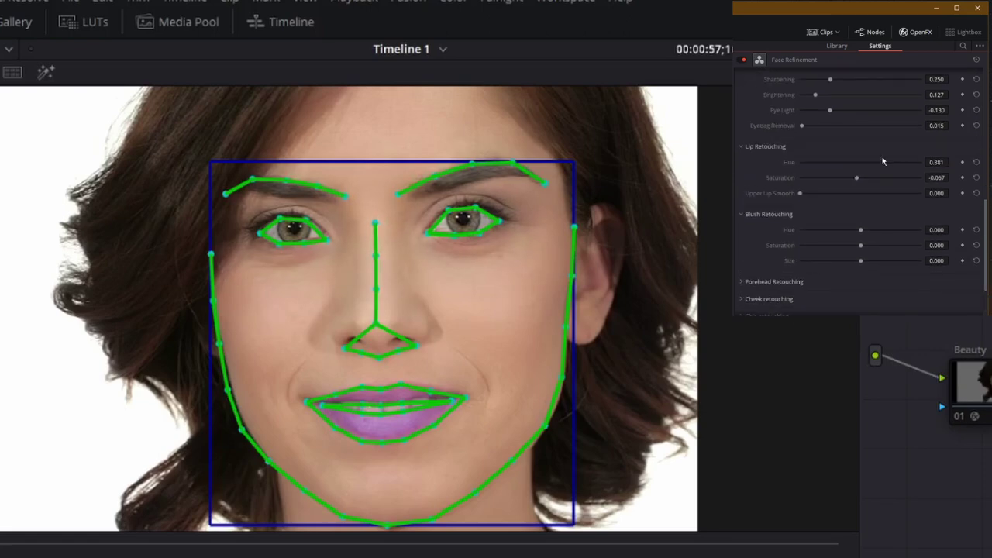
{"action": "left_click_drag", "start_coordinate": [886, 163], "coordinate": [857, 166]}
{"action": "scroll", "coordinate": [766, 205], "scroll_direction": "down", "scroll_amount": 2}
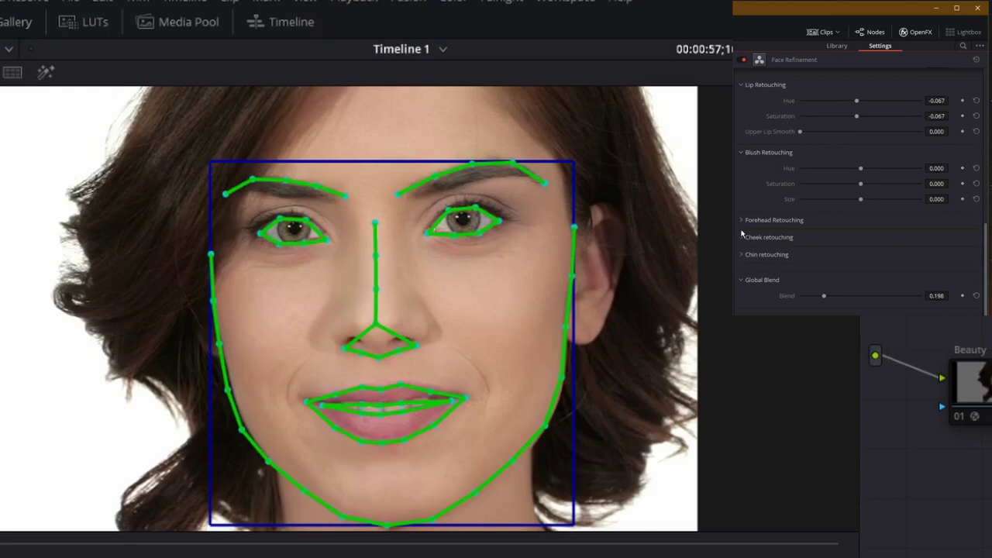
{"action": "scroll", "coordinate": [383, 411], "scroll_direction": "up", "scroll_amount": 2}
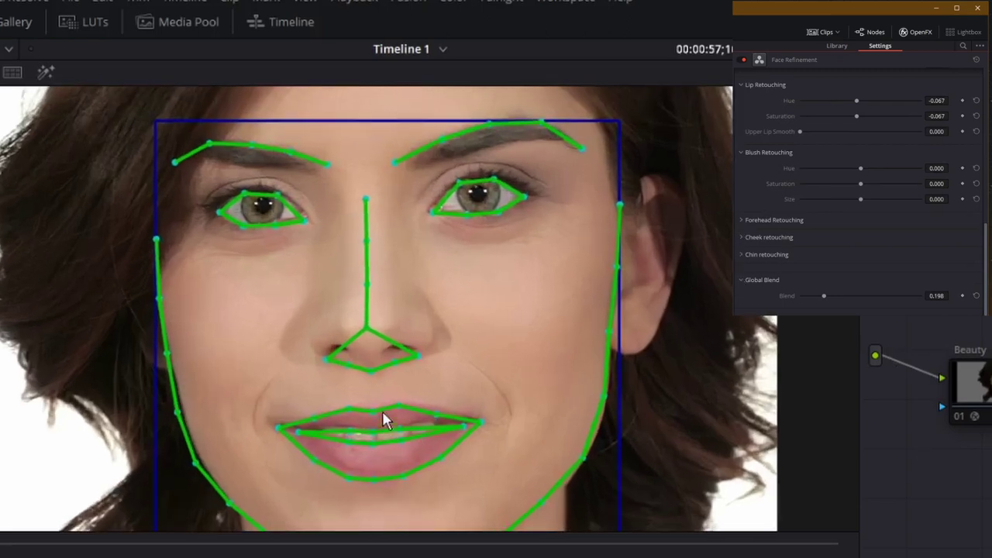
Uncheck Show Overlay in Face Refinement, then play the clip to review the retouched face
{"action": "left_click_drag", "start_coordinate": [986, 246], "coordinate": [986, 108]}
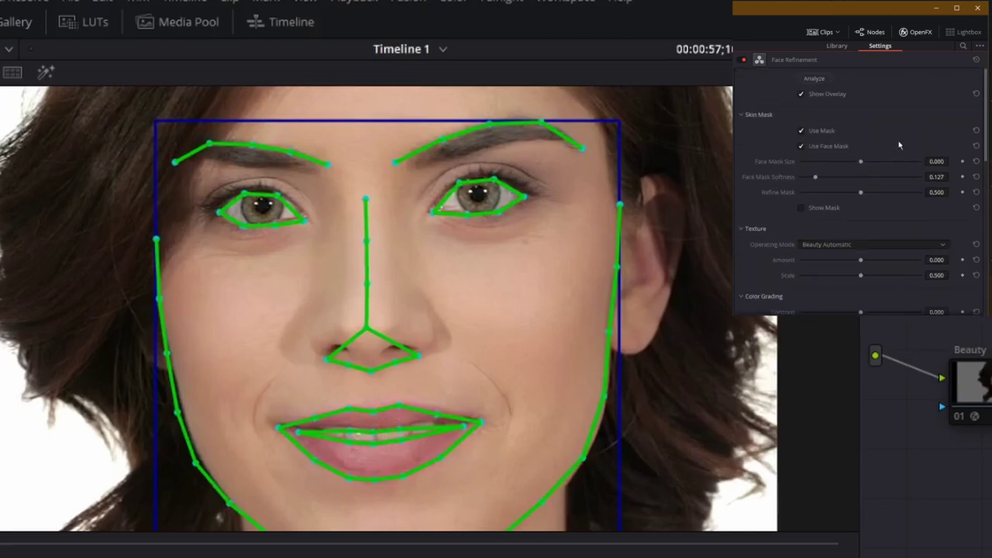
{"action": "left_click", "coordinate": [802, 98]}
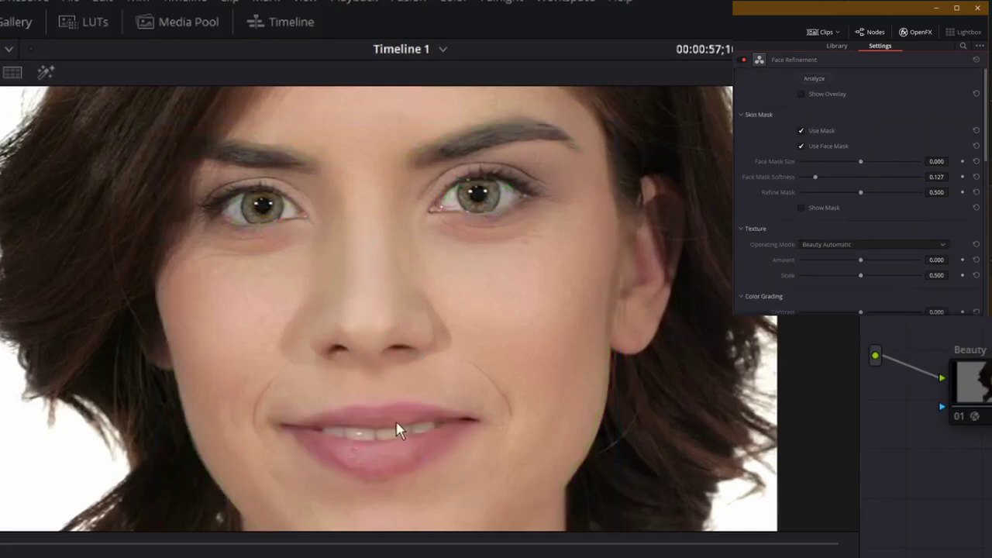
{"action": "key", "text": "space"}
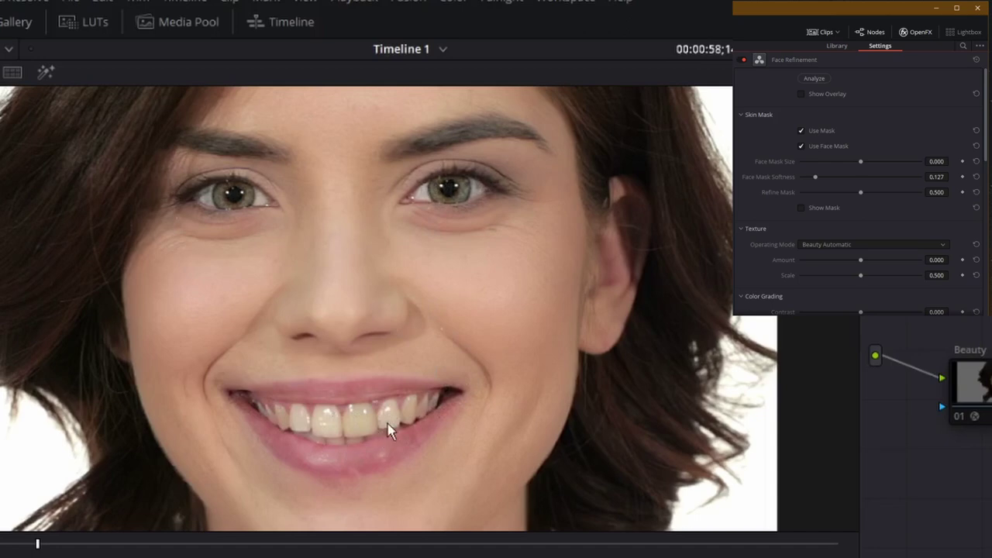
{"action": "scroll", "coordinate": [655, 395], "scroll_direction": "down", "scroll_amount": 2}
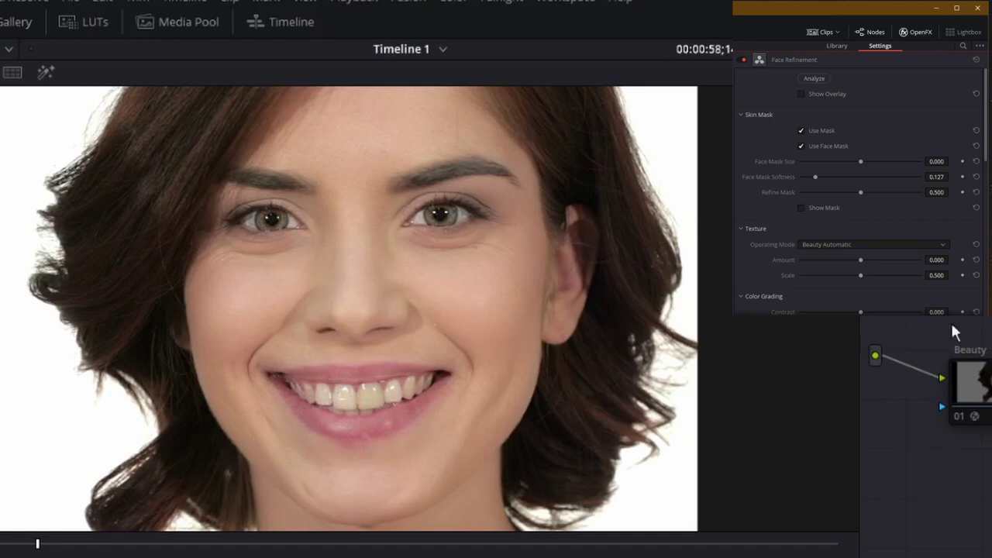
{"action": "scroll", "coordinate": [544, 372], "scroll_direction": "down", "scroll_amount": 2}
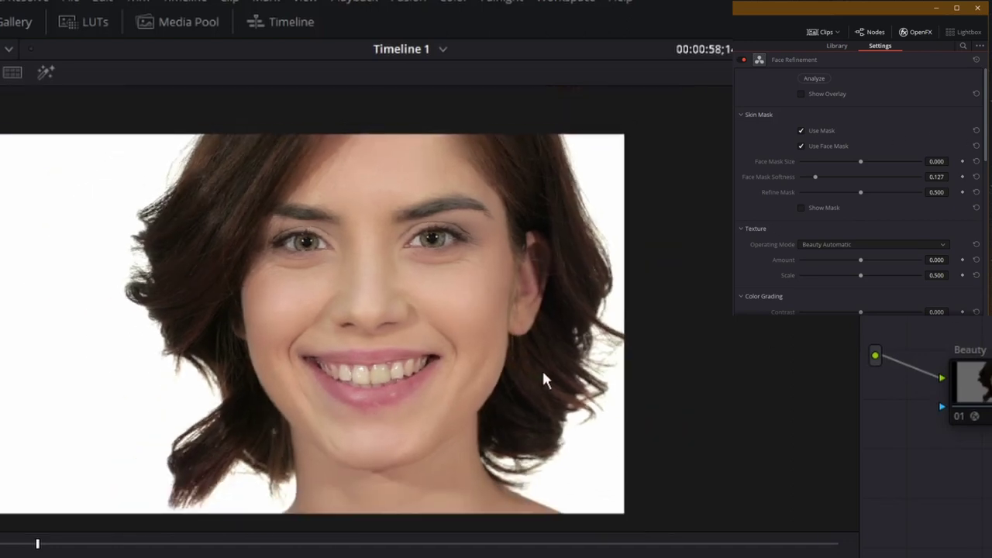
{"action": "key", "text": "space"}
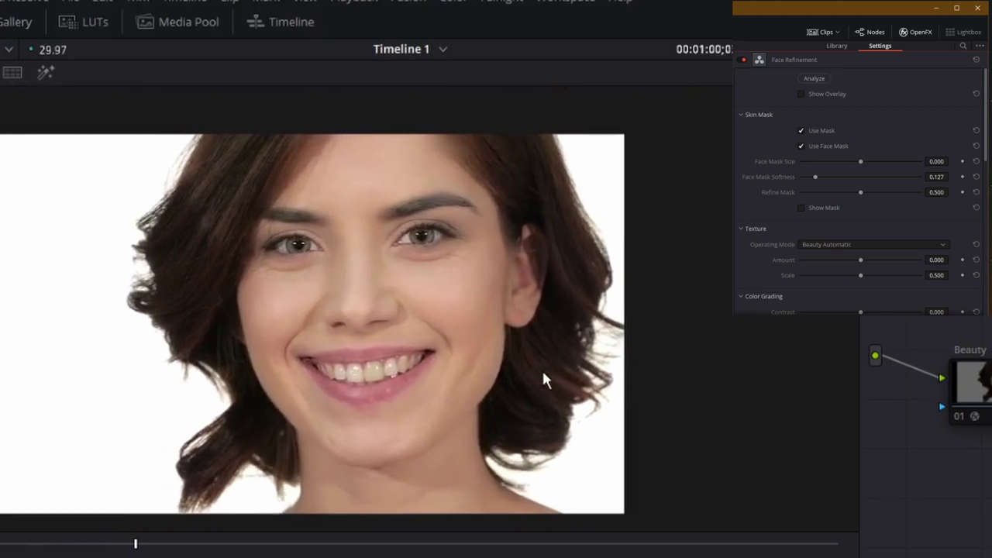
{"action": "key", "text": "space"}
{"action": "scroll", "coordinate": [826, 199], "scroll_direction": "down", "scroll_amount": 5}
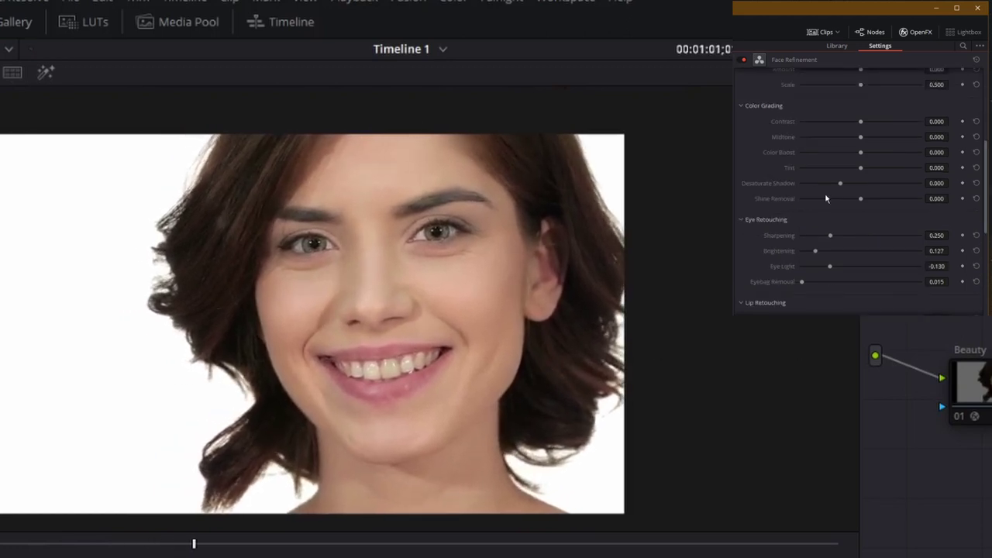
{"action": "scroll", "coordinate": [828, 194], "scroll_direction": "down", "scroll_amount": 5}
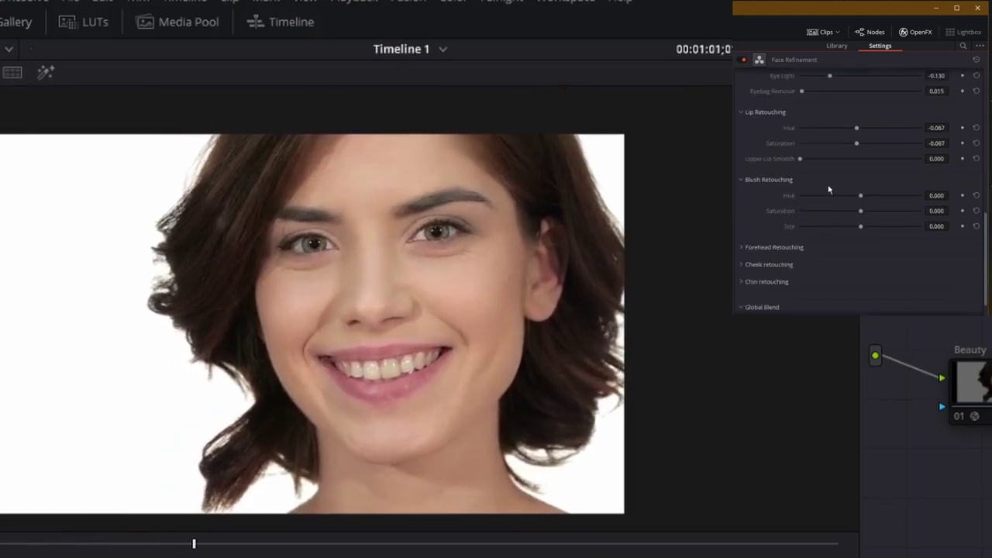
Under Chin Retouching, set Hue to -0.142 and Saturation to -0.216
{"action": "left_click", "coordinate": [748, 282]}
{"action": "scroll", "coordinate": [881, 238], "scroll_direction": "down", "scroll_amount": 2}
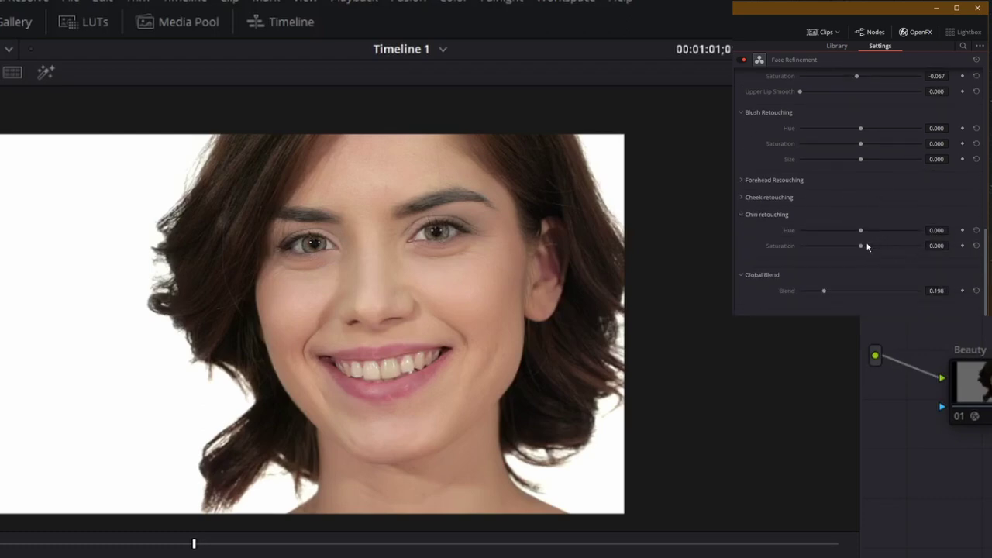
{"action": "left_click_drag", "start_coordinate": [861, 249], "coordinate": [961, 256]}
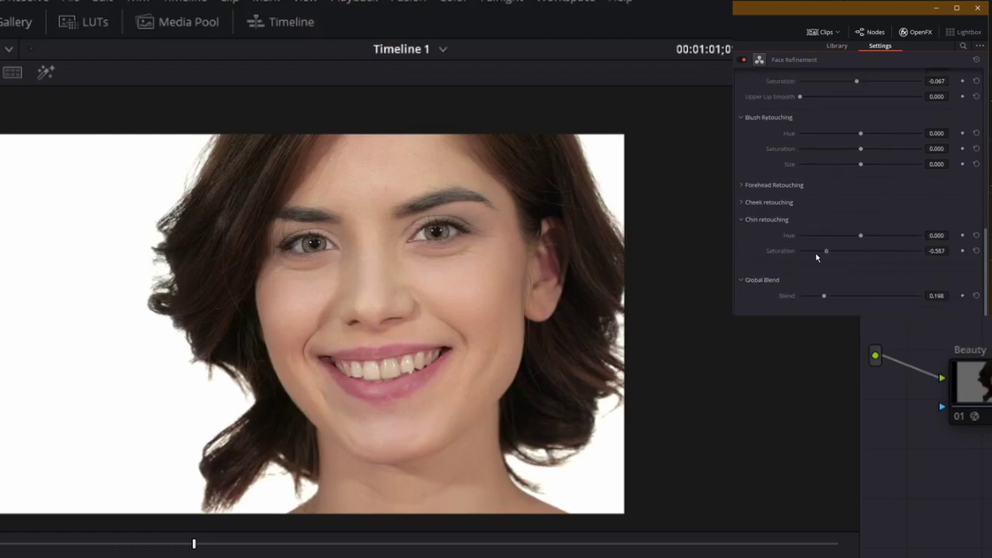
{"action": "mouse_move", "coordinate": [816, 258]}
{"action": "left_mouse_down"}
{"action": "mouse_move", "coordinate": [910, 253]}
{"action": "mouse_move", "coordinate": [848, 255]}
{"action": "mouse_move", "coordinate": [852, 235]}
{"action": "left_mouse_up"}
{"action": "scroll", "coordinate": [406, 283], "scroll_direction": "up", "scroll_amount": 4}
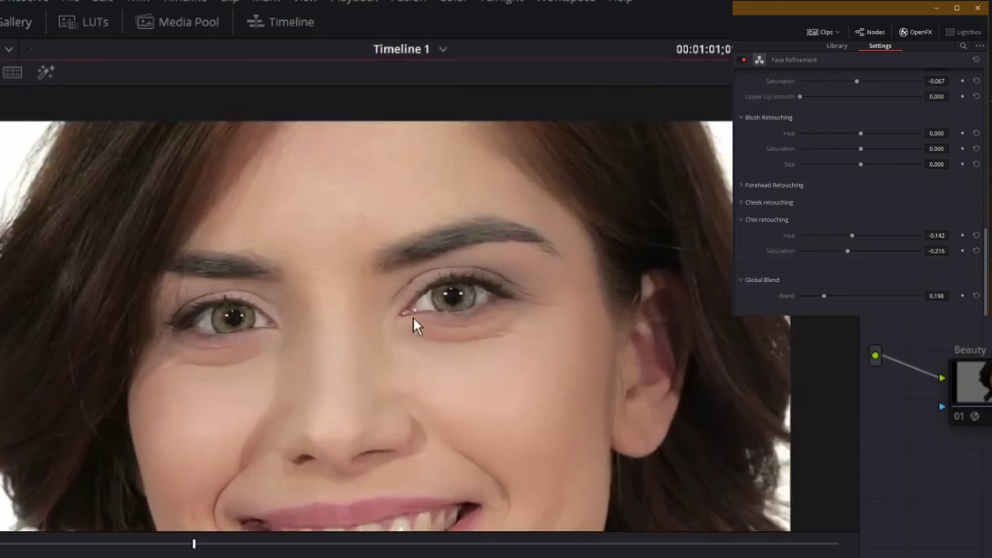
{"action": "scroll", "coordinate": [413, 326], "scroll_direction": "up", "scroll_amount": 2}
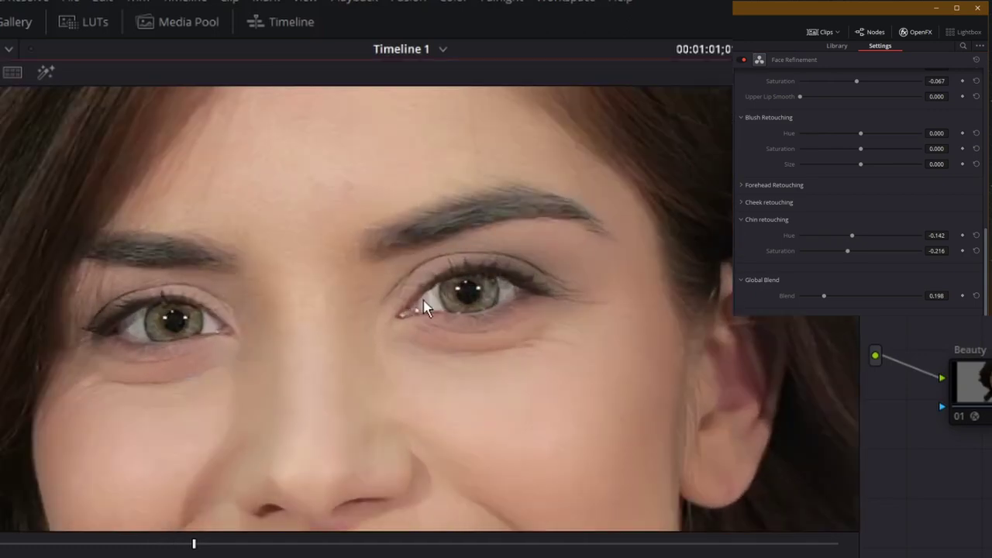